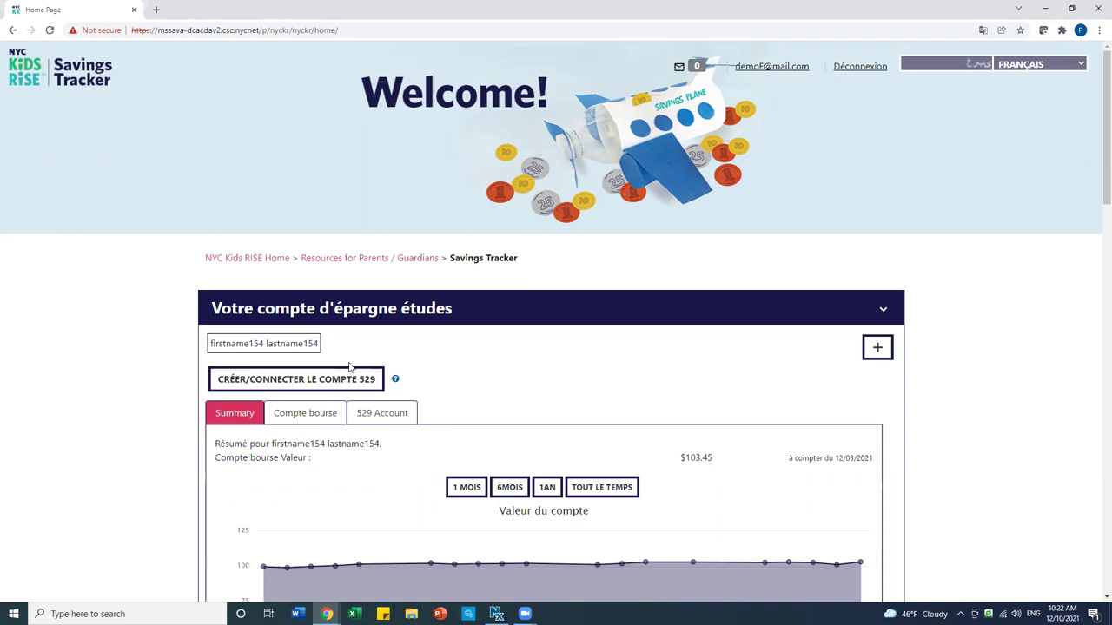
Request to create or connect a 529 account, then confirm the notice to reach the Direct Plan login
left_click(346, 378)
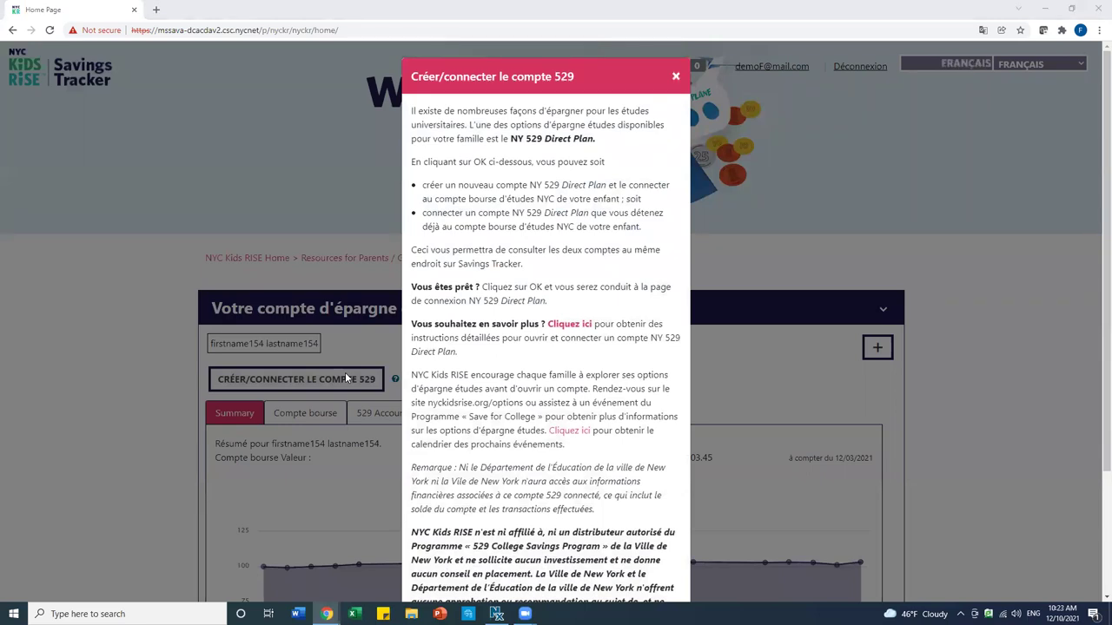
scroll(497, 379, "down", 3)
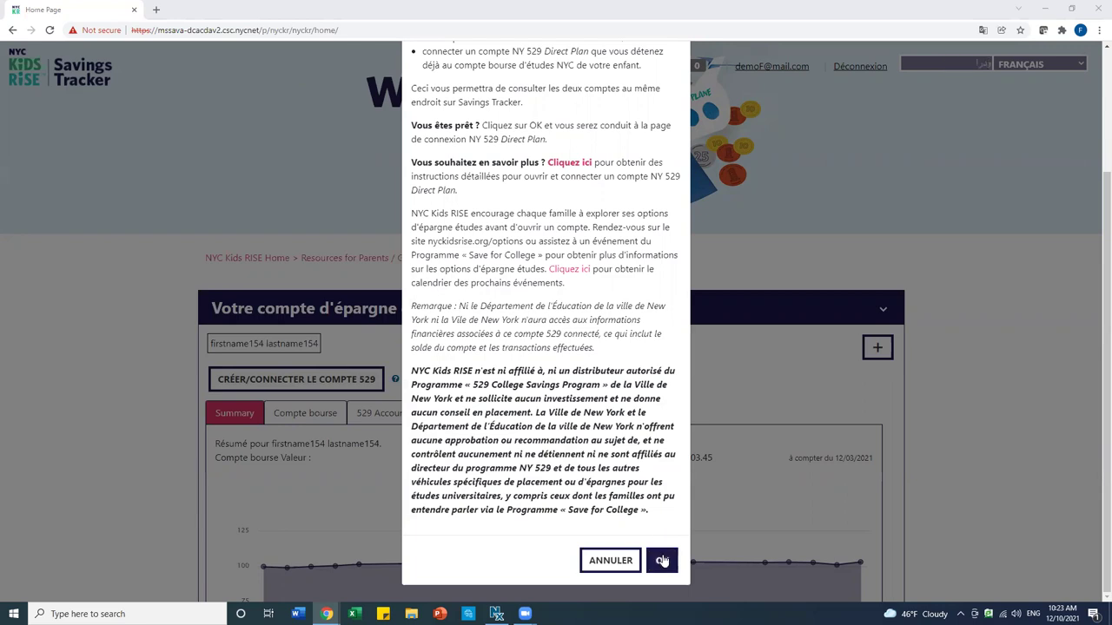
left_click(662, 560)
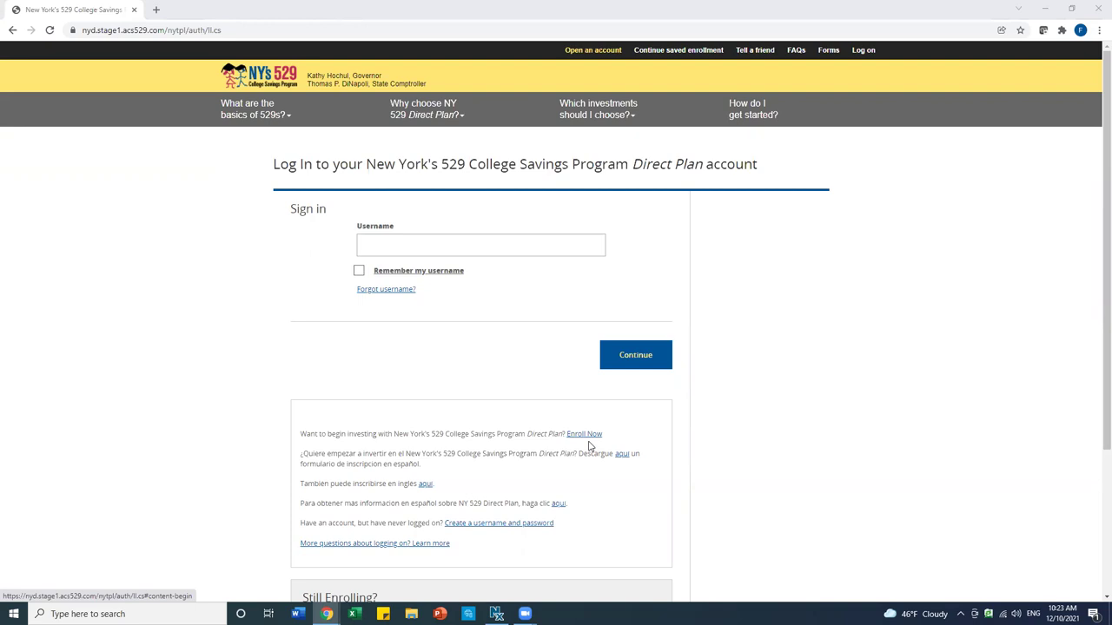
Start a new Direct Plan enrollment from the login page's Enroll Now link
left_click(584, 434)
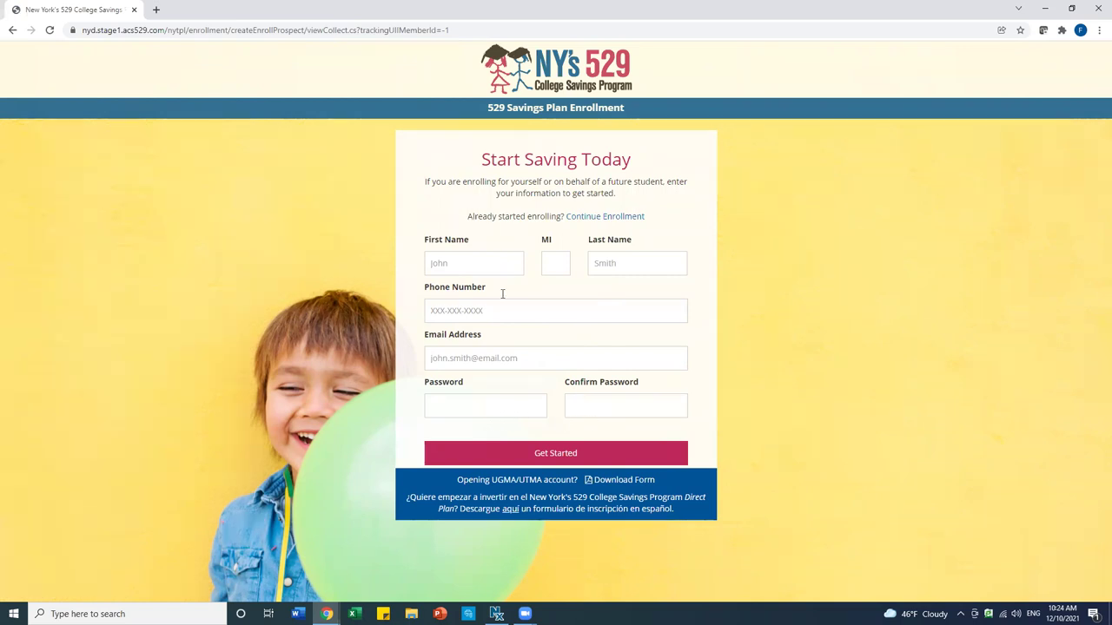
Enter the account owner's first and last name, phone number and e-mail address
left_click(447, 261)
left_click(627, 267)
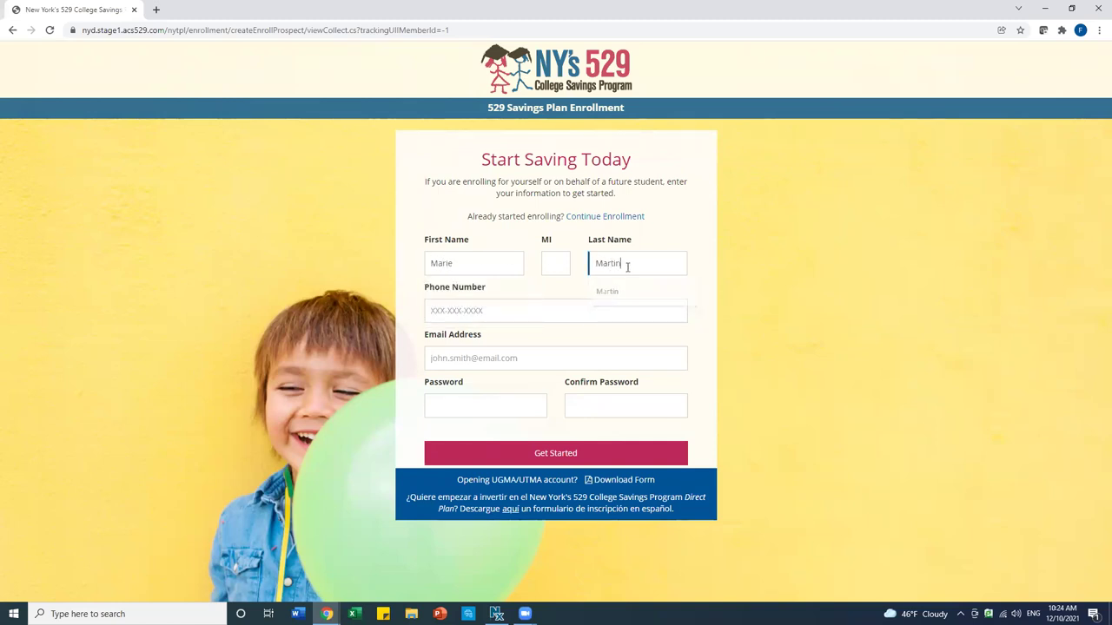
left_click(511, 308)
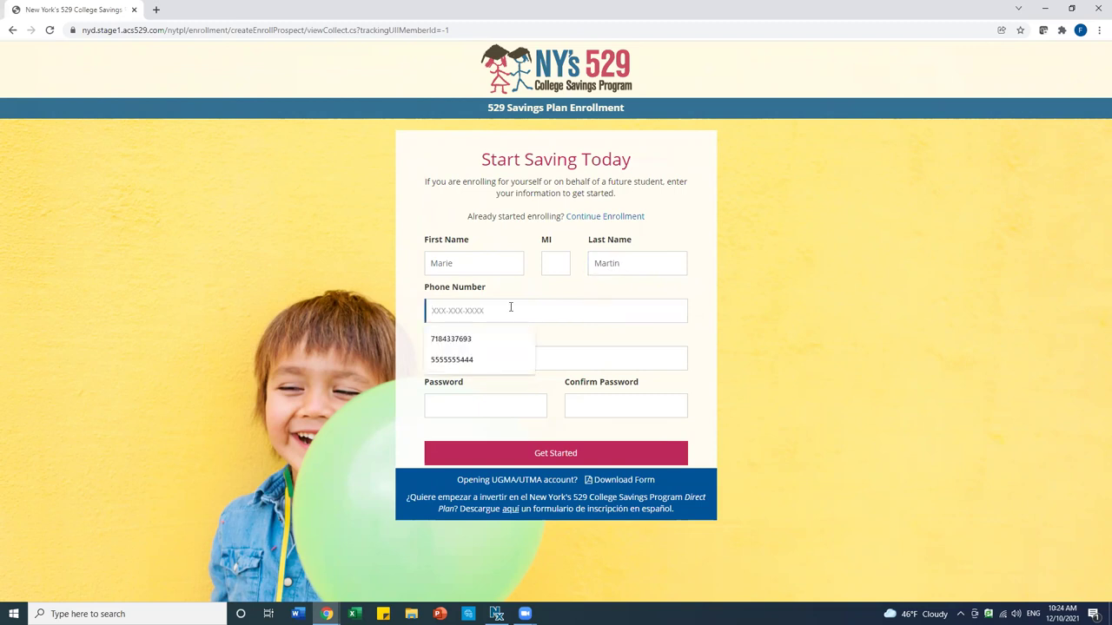
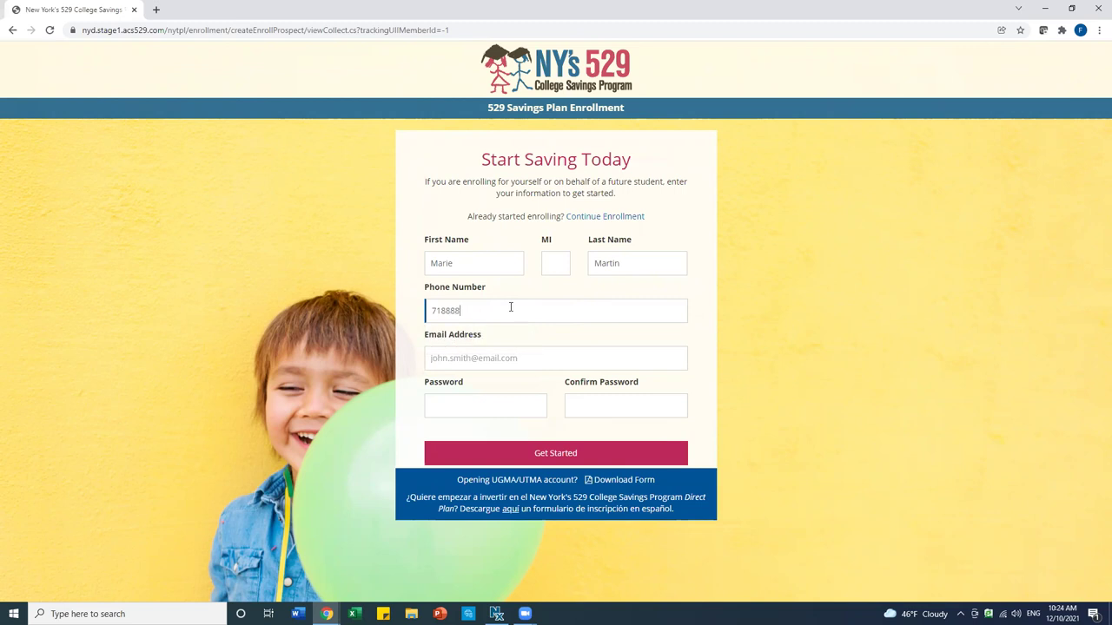
left_click(498, 352)
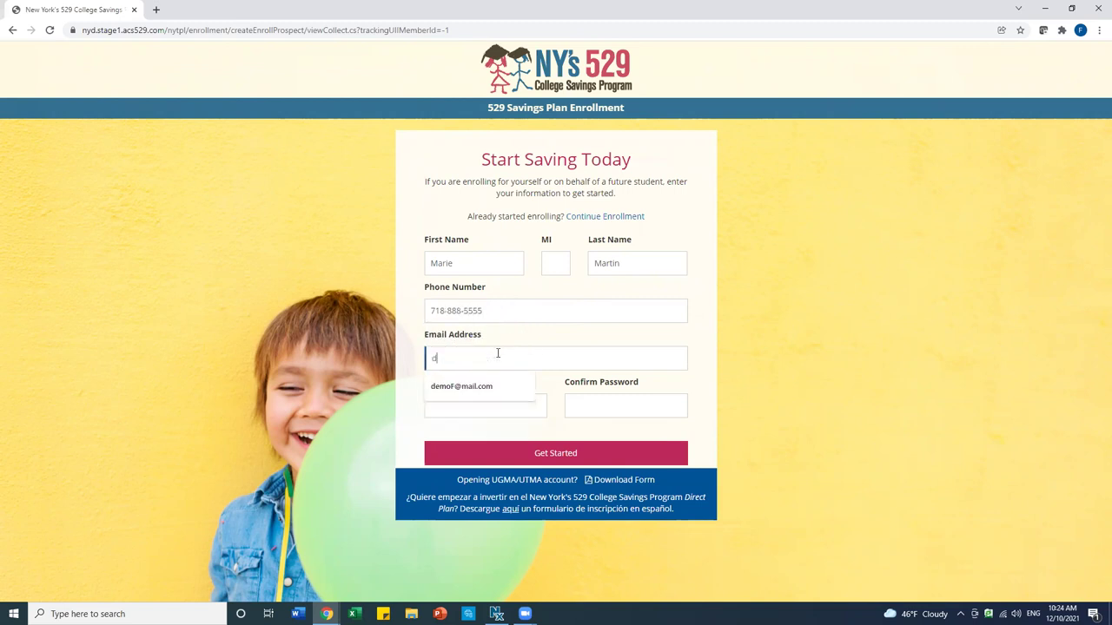
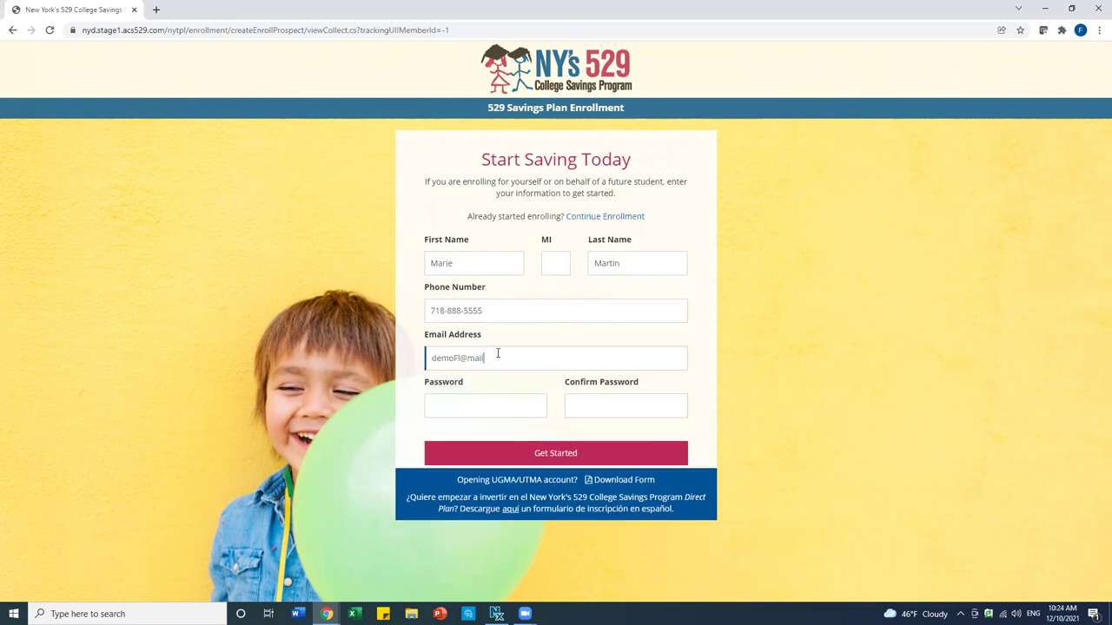
Set and confirm the profile password, then submit to create the enrollment profile
left_click(482, 406)
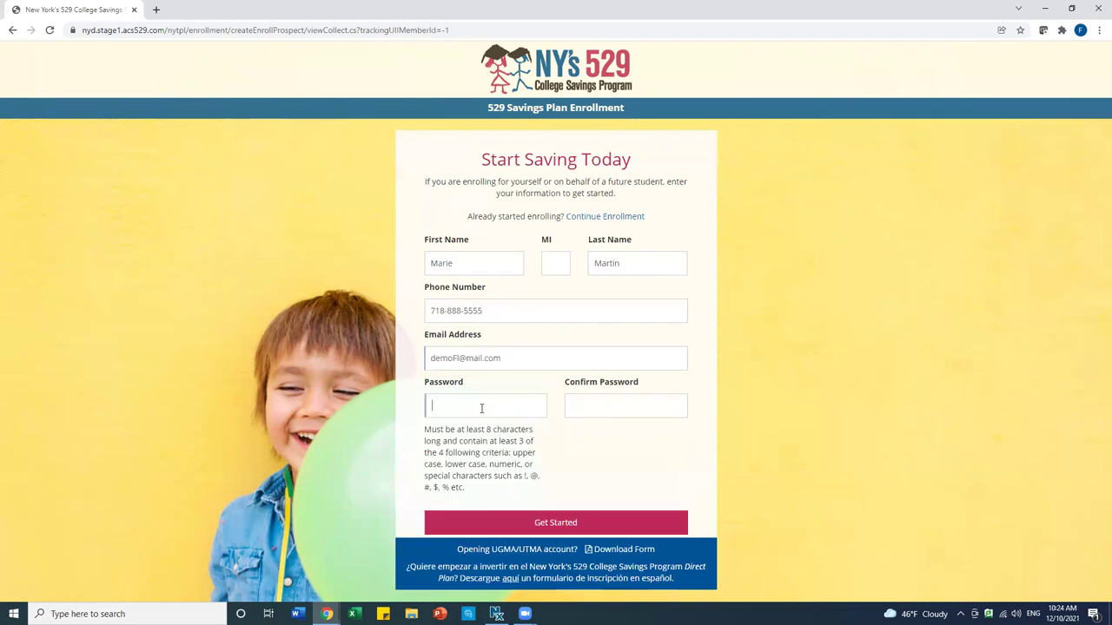
type("Demo12021!!")
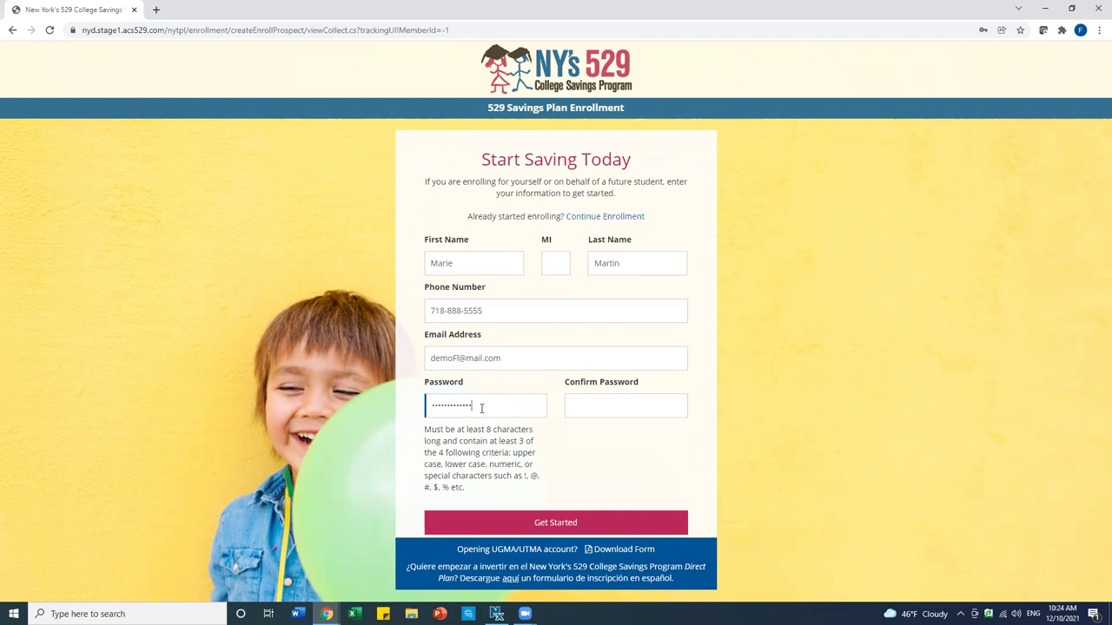
left_click(583, 406)
type("Demo1234")
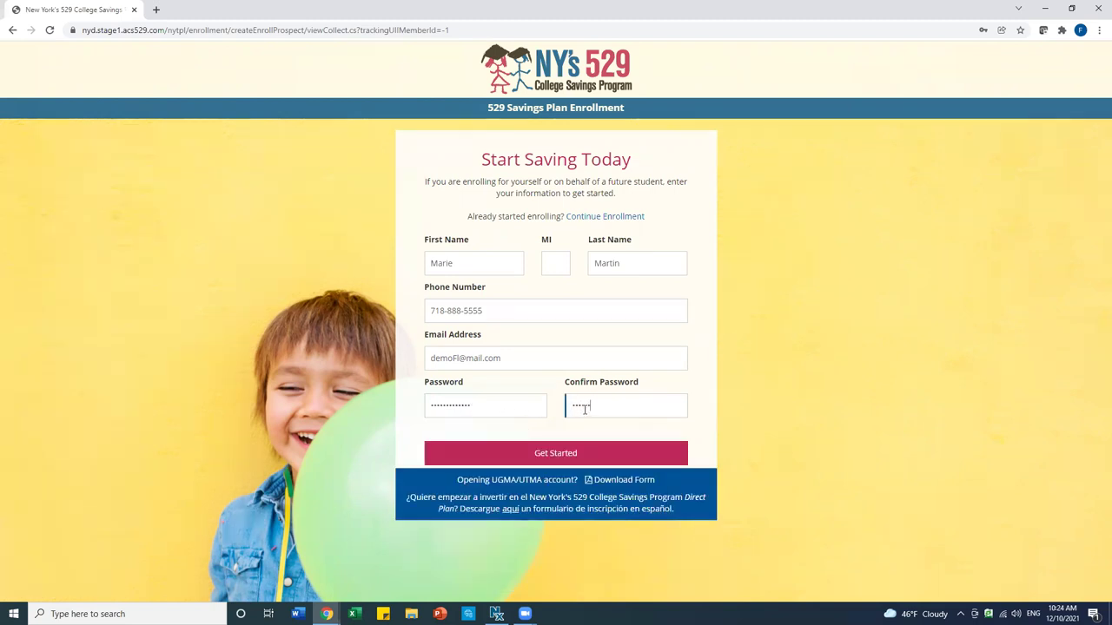
type("56")
left_click(554, 453)
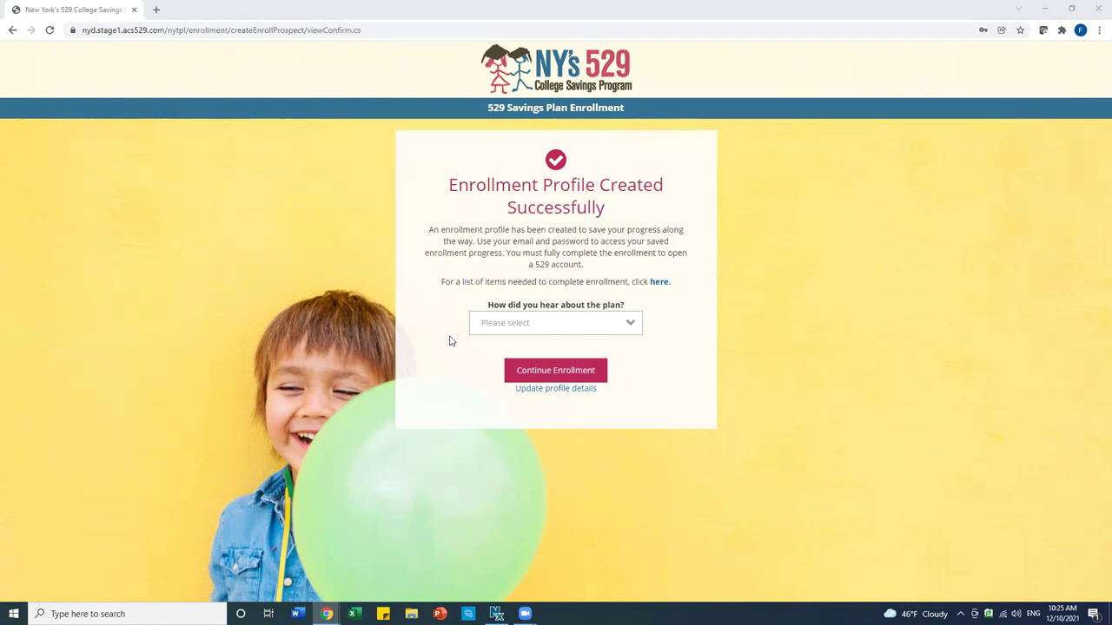
Give Family/Friend as how you heard about the plan and continue enrollment
left_click(498, 327)
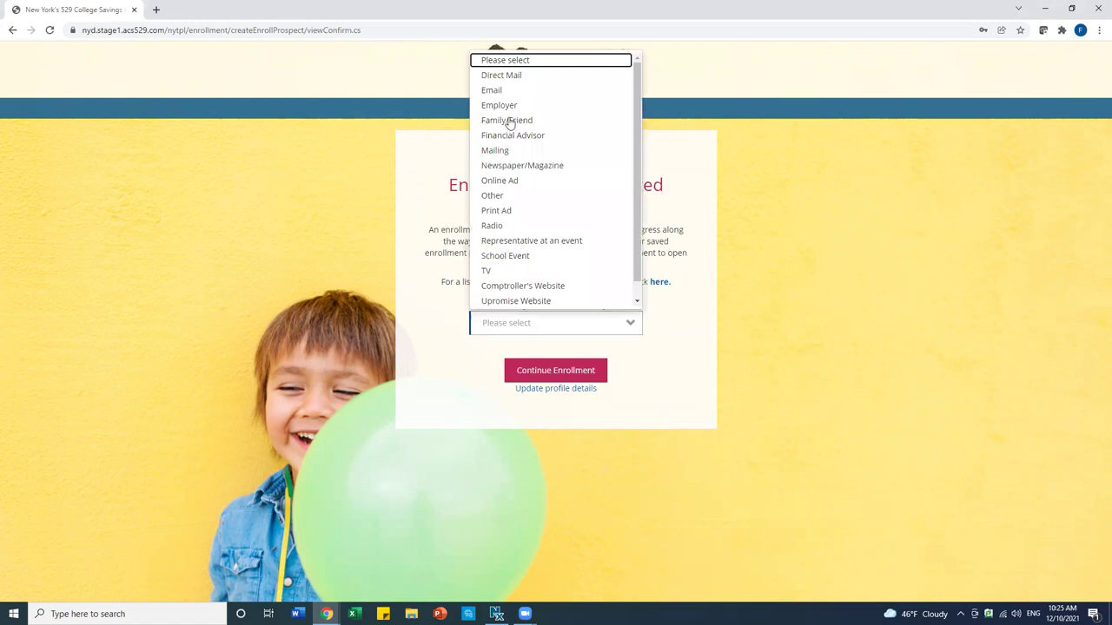
left_click(509, 121)
left_click(531, 369)
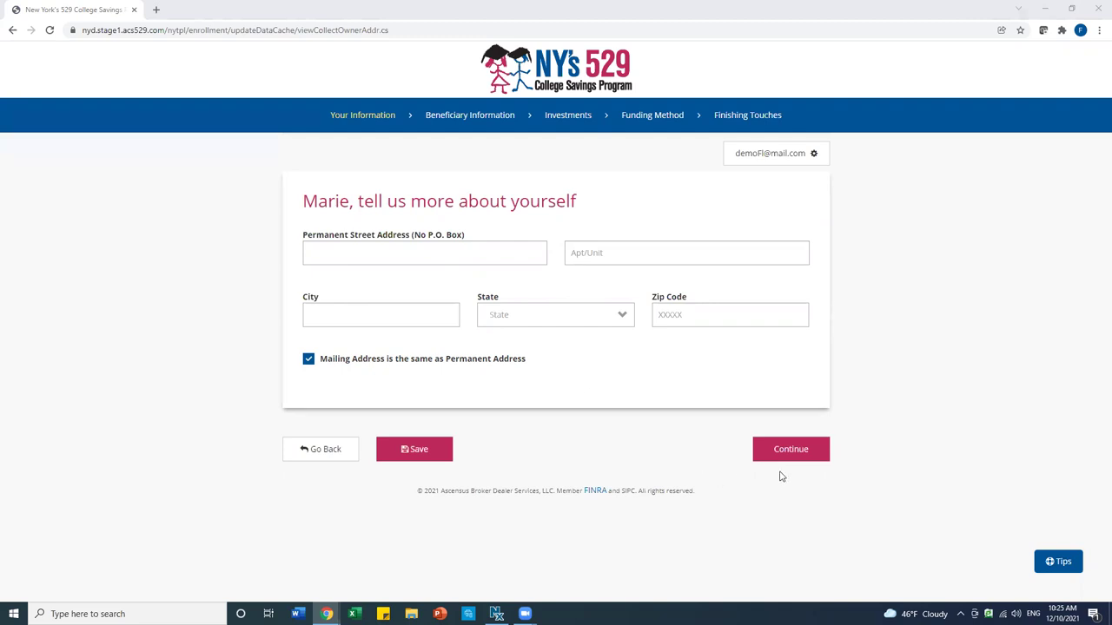
Enter the owner's permanent street address, apartment unit and city
left_click(376, 250)
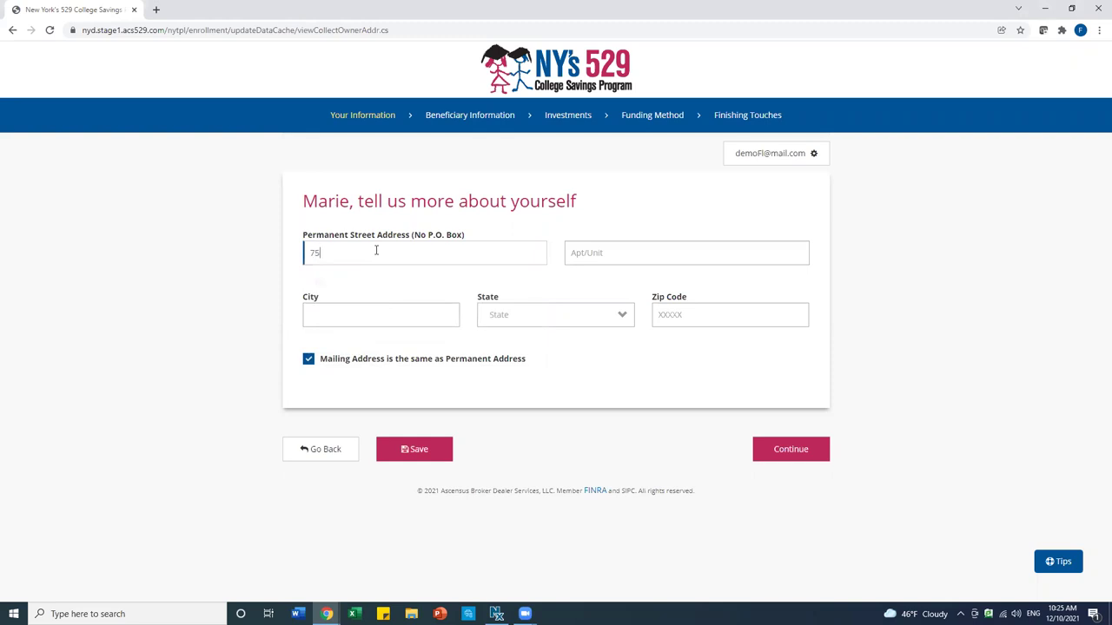
left_click(615, 255)
type("Apt A")
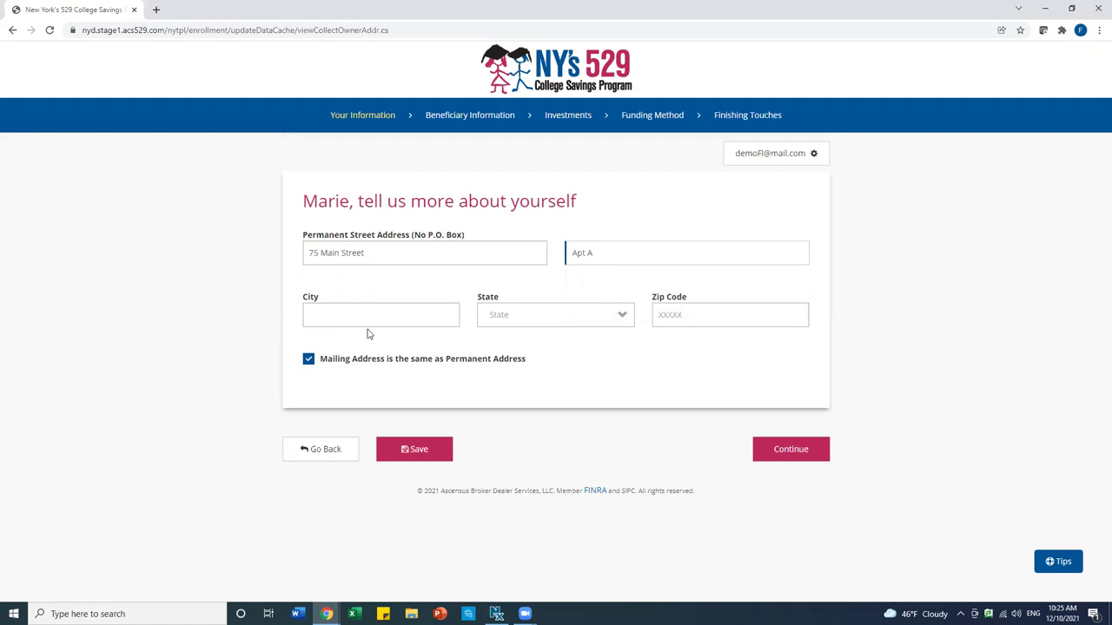
left_click(356, 313)
type("New")
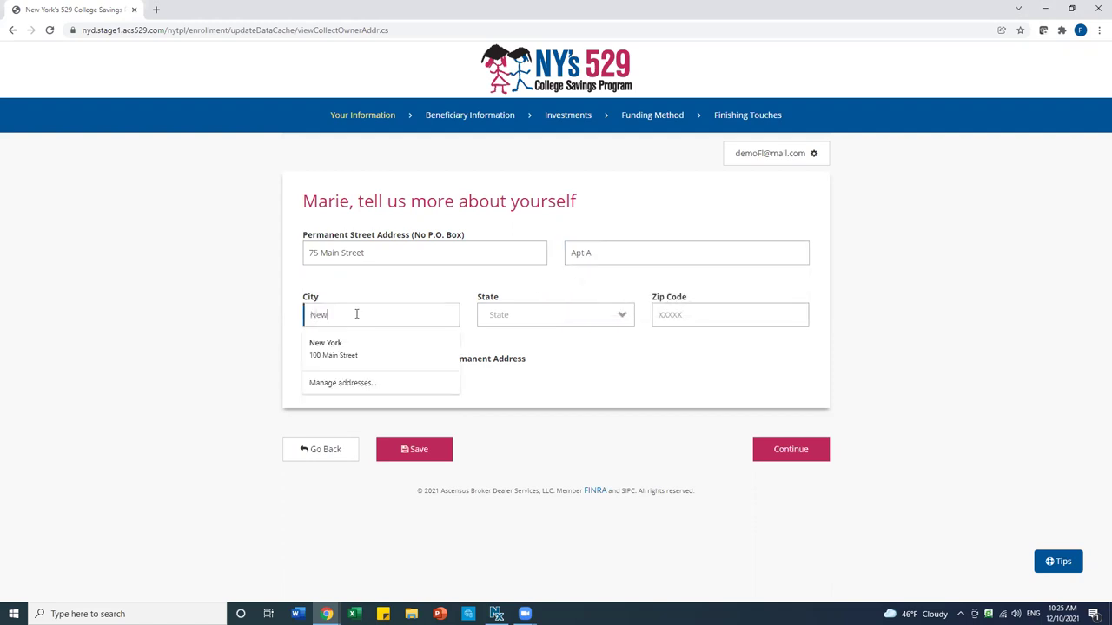
type(" York")
Choose New York as the state, enter the zip code and save the address
left_click(514, 315)
key("n")
scroll(536, 426, "down", 3)
scroll(536, 438, "down", 1)
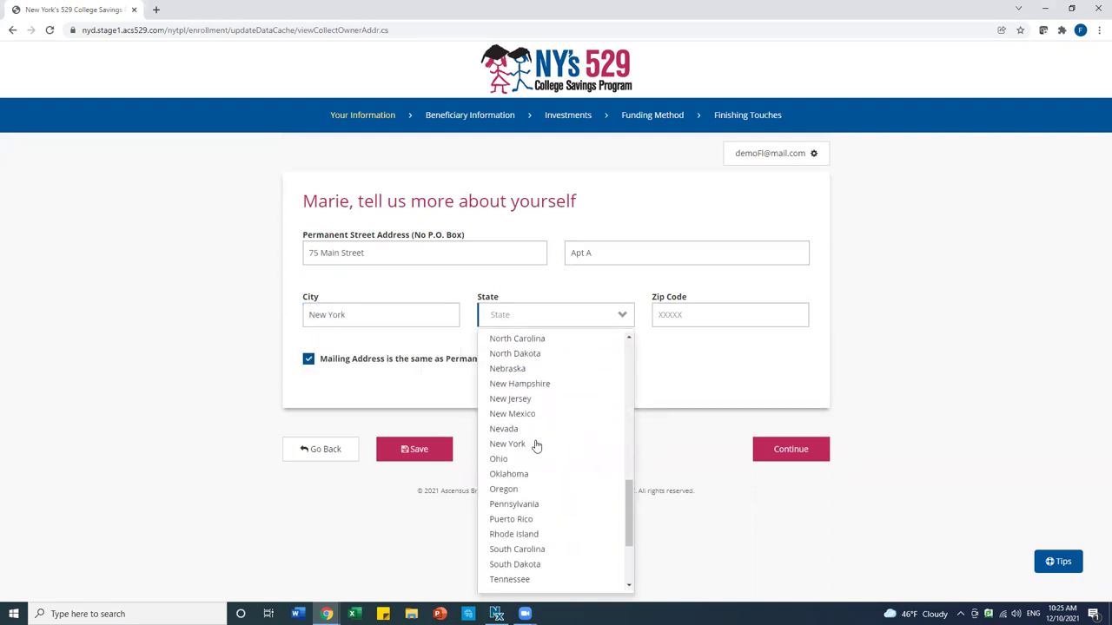
left_click(536, 441)
left_click(694, 313)
type("10039")
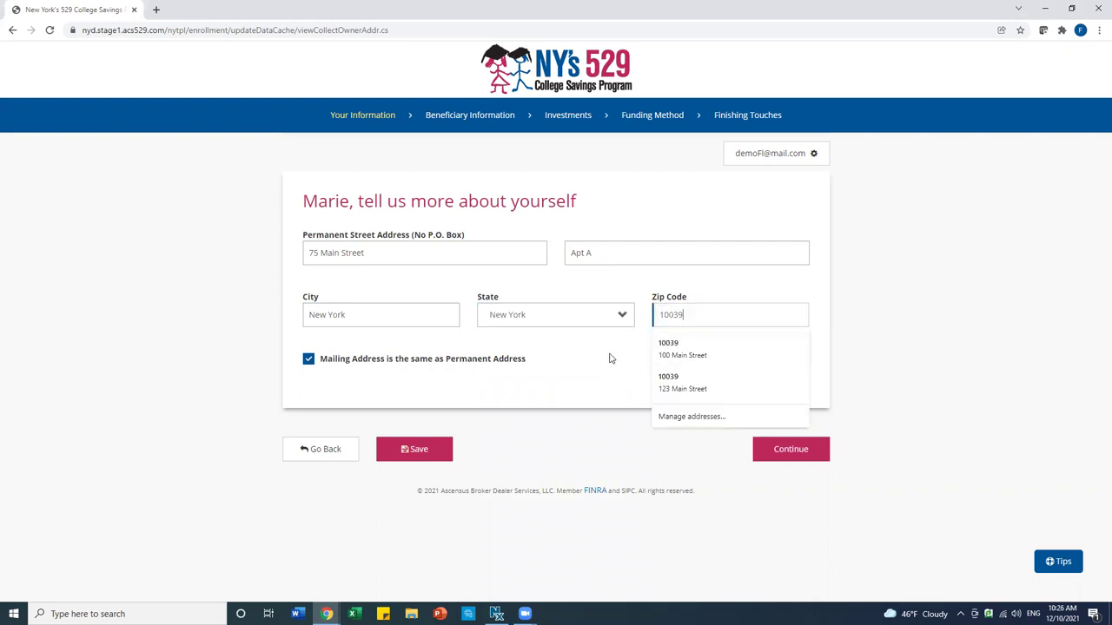
left_click(610, 358)
left_click(779, 449)
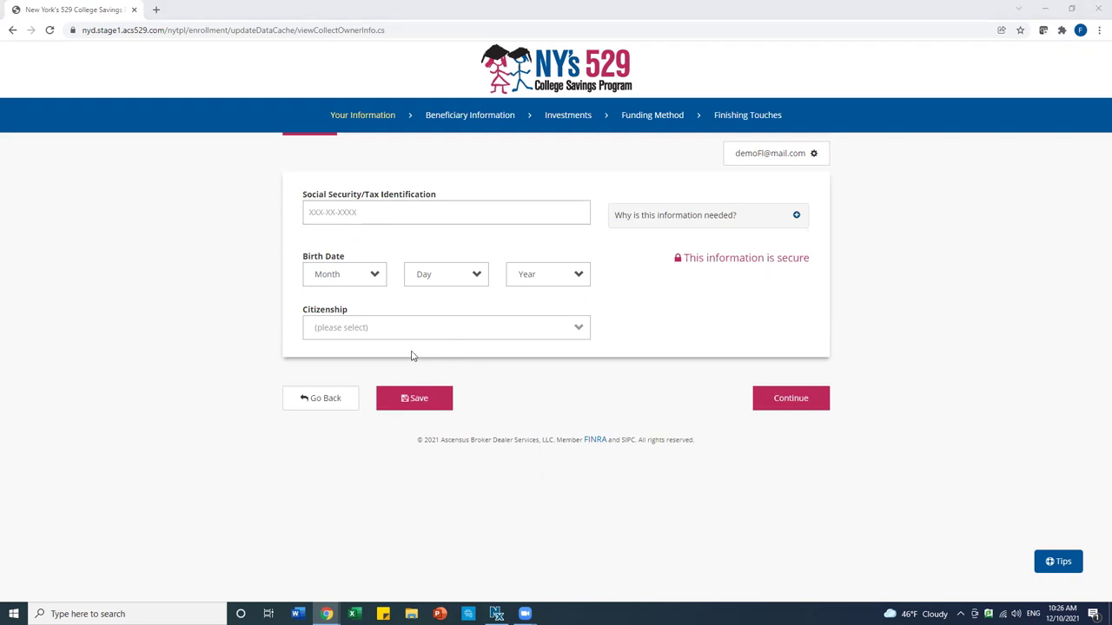
left_click(390, 335)
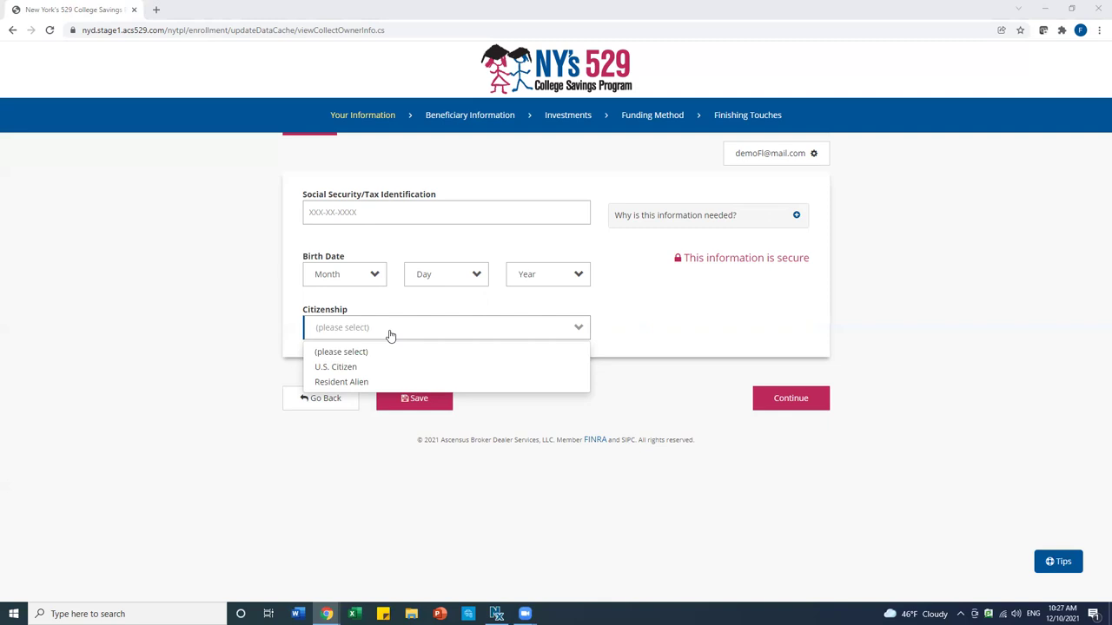
Enter the owner's Social Security number and birth date January 2, 1980
left_click(337, 212)
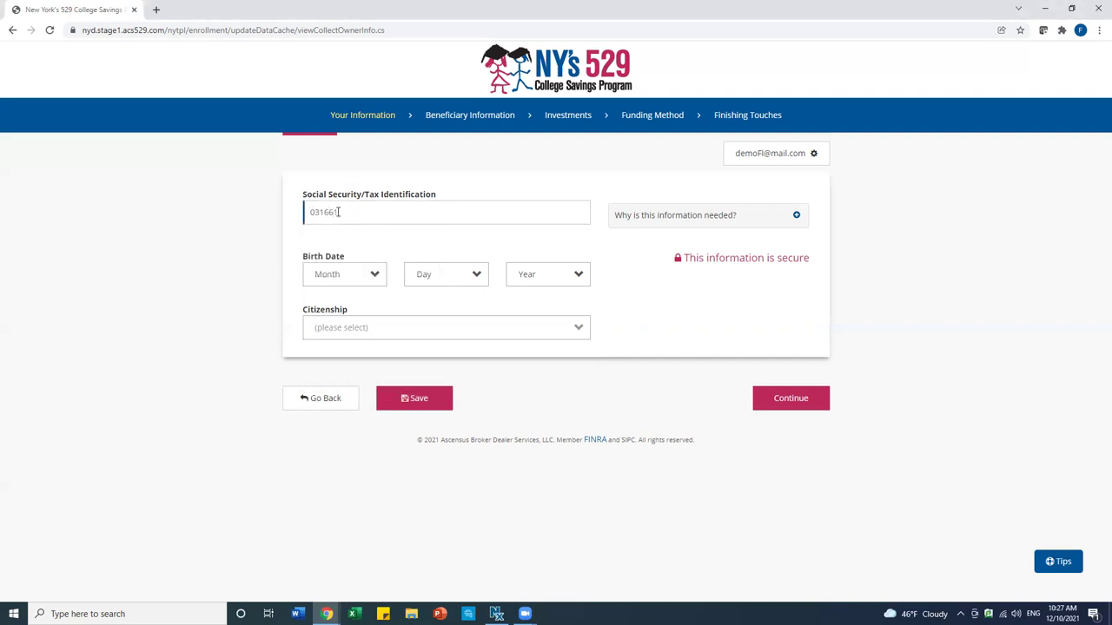
left_click(360, 280)
left_click(344, 319)
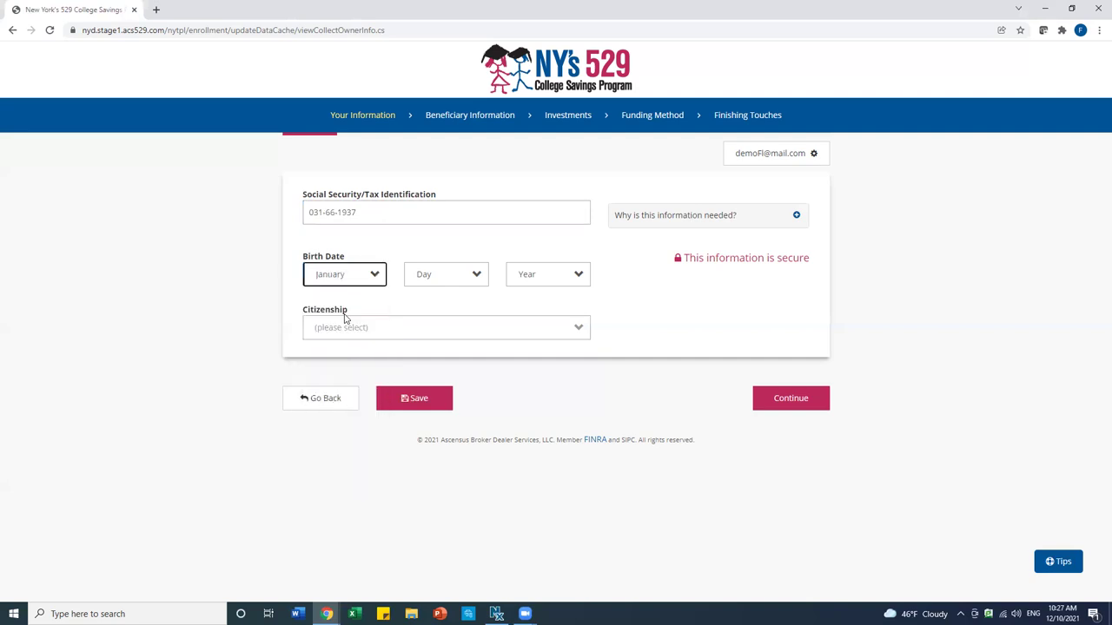
left_click(441, 276)
left_click(426, 336)
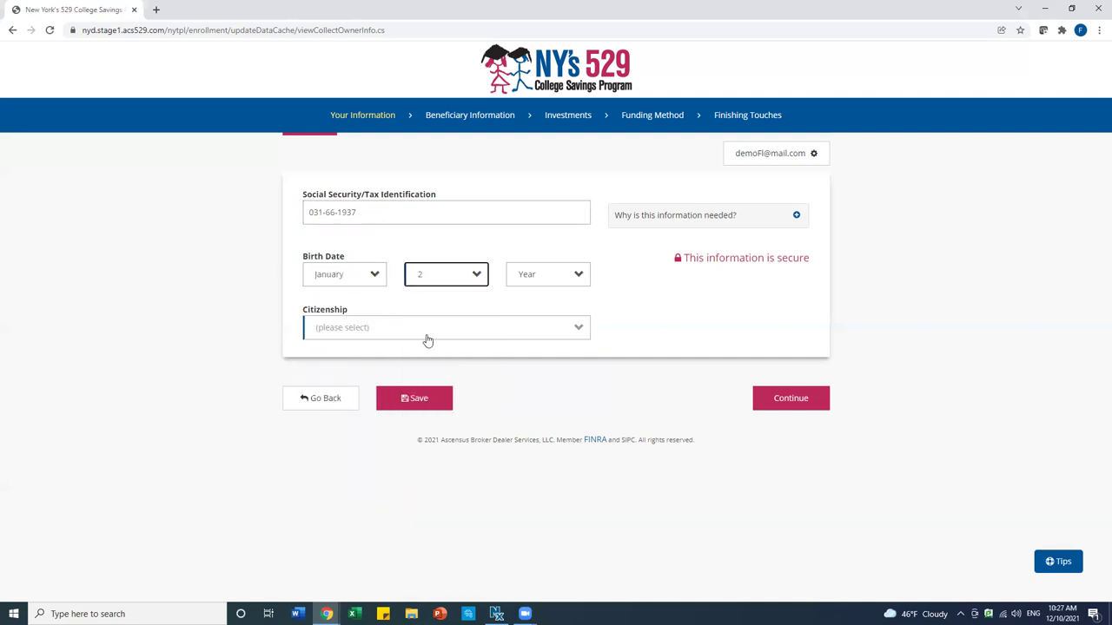
left_click(531, 281)
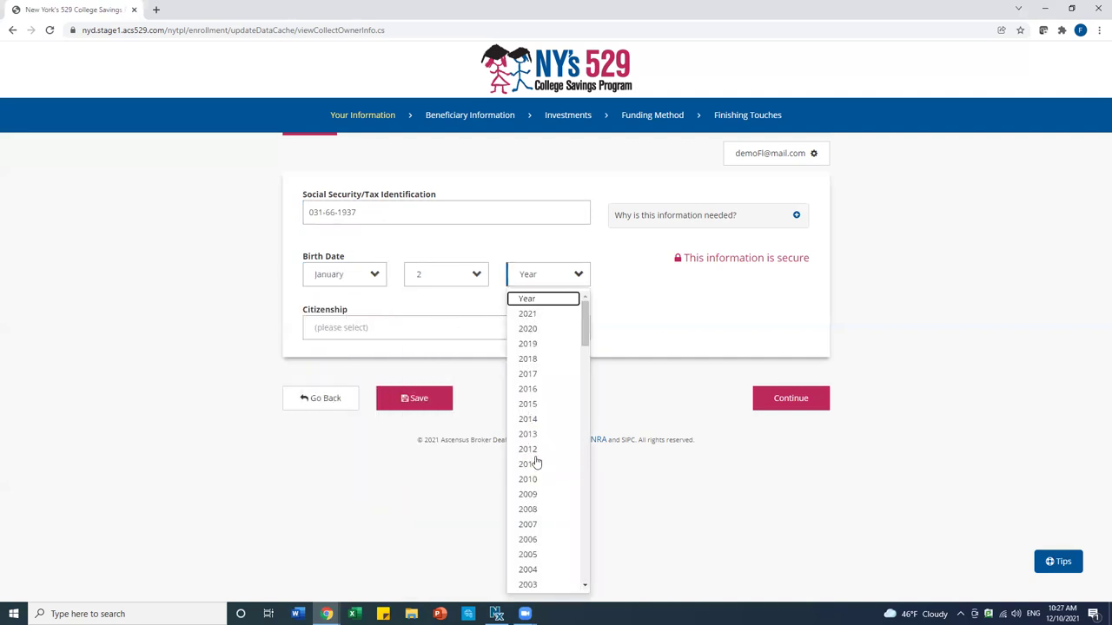
scroll(536, 463, "down", 8)
scroll(536, 463, "down", 5)
left_click(536, 399)
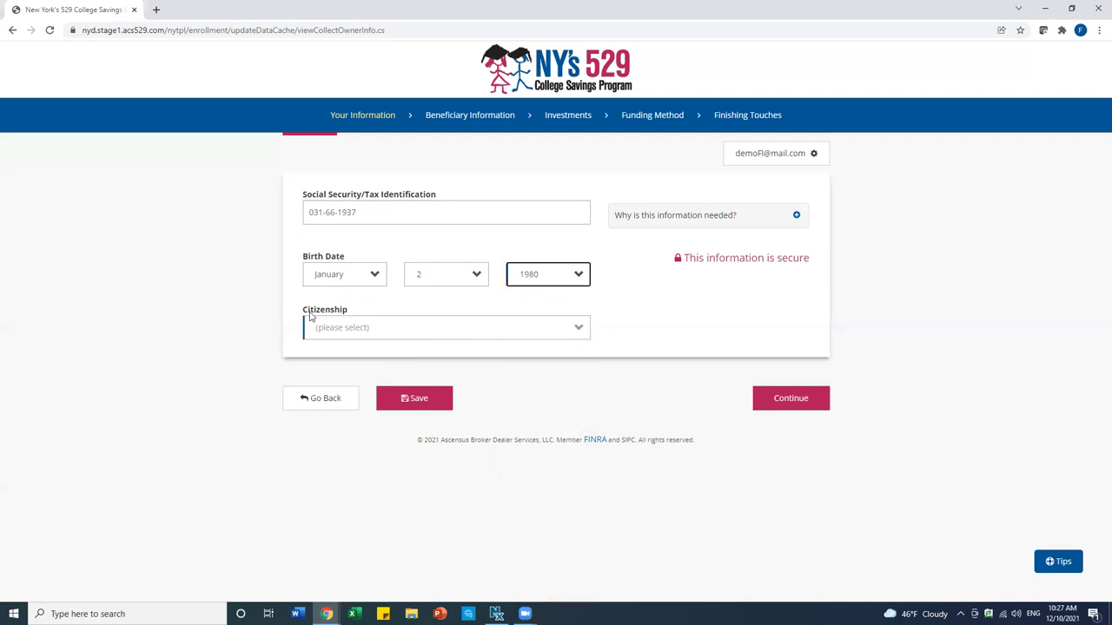
Mark the owner as a U.S. Citizen and save the owner details
left_click(312, 326)
left_click(329, 367)
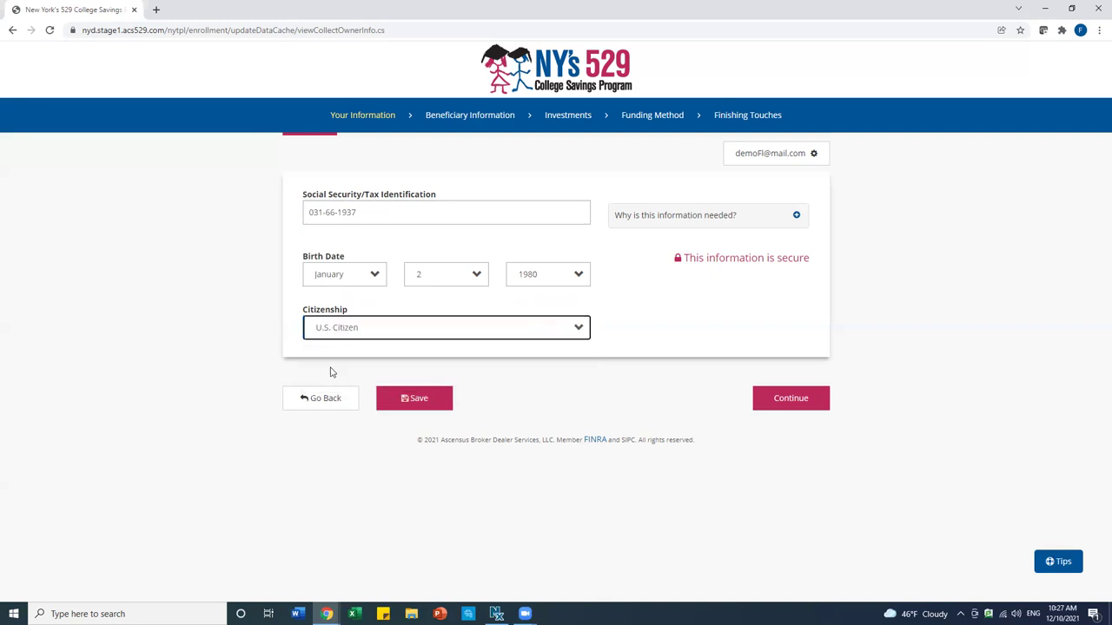
left_click(781, 398)
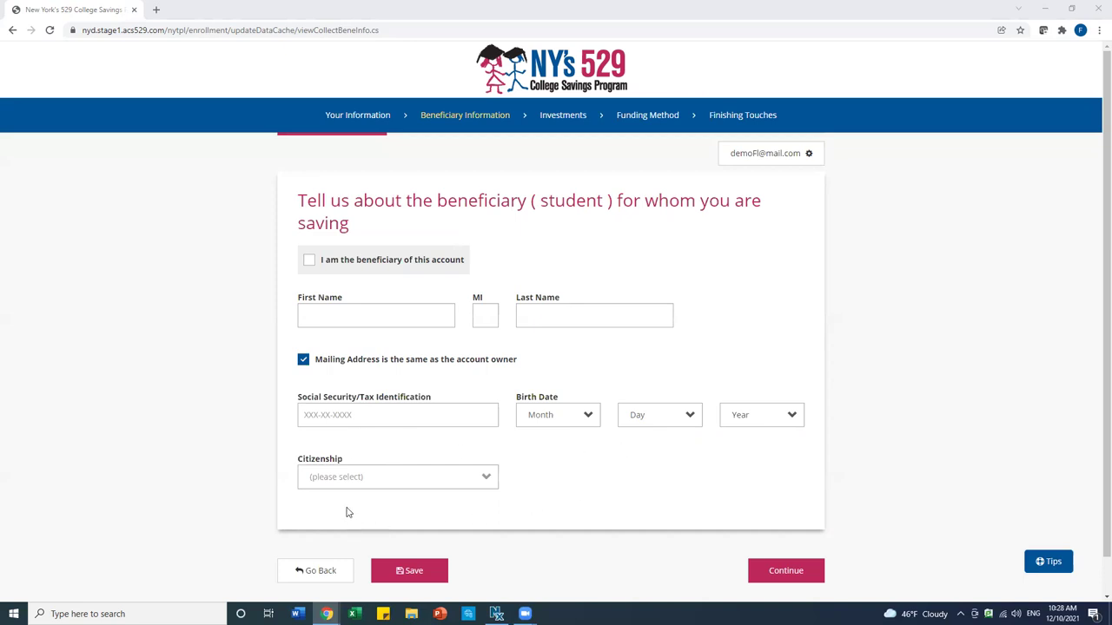
Enter the beneficiary's first name, last name and Social Security number
left_click(331, 314)
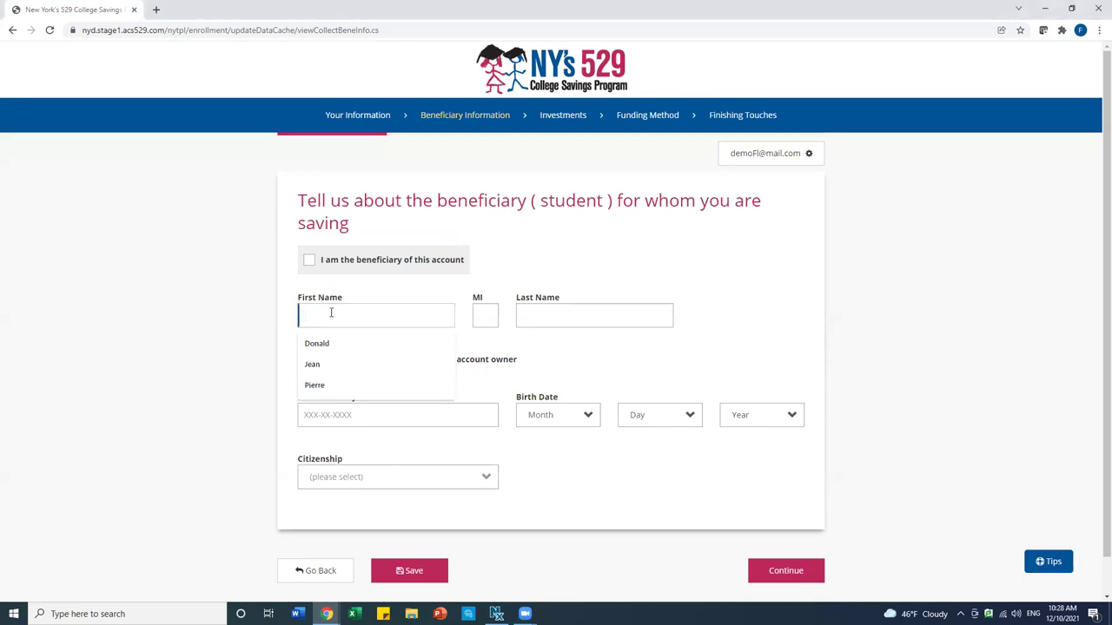
left_click(554, 319)
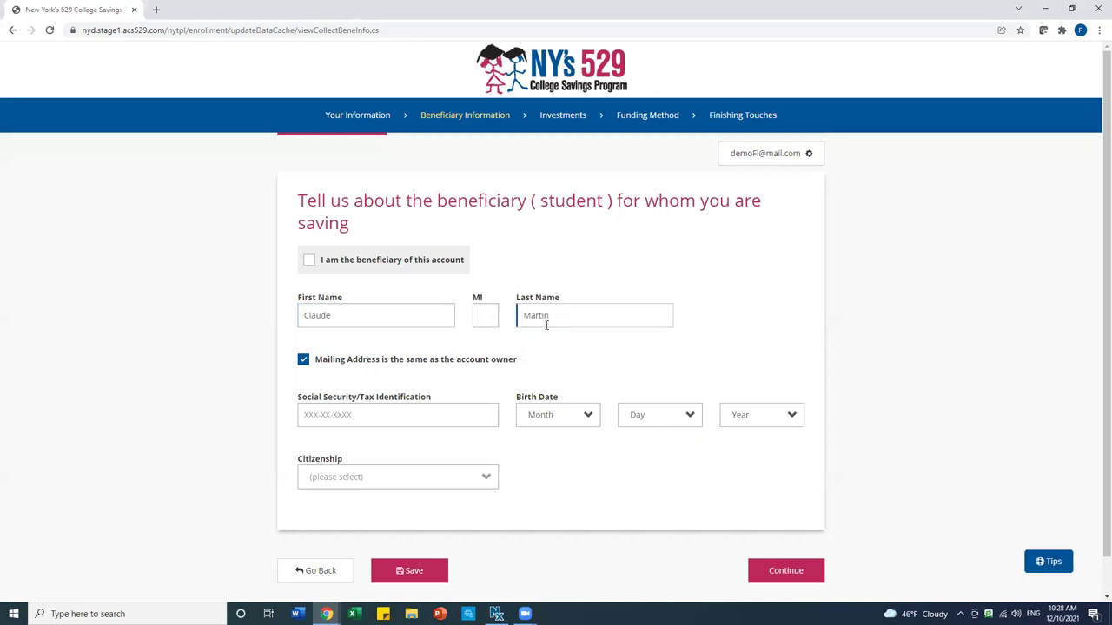
left_click(440, 414)
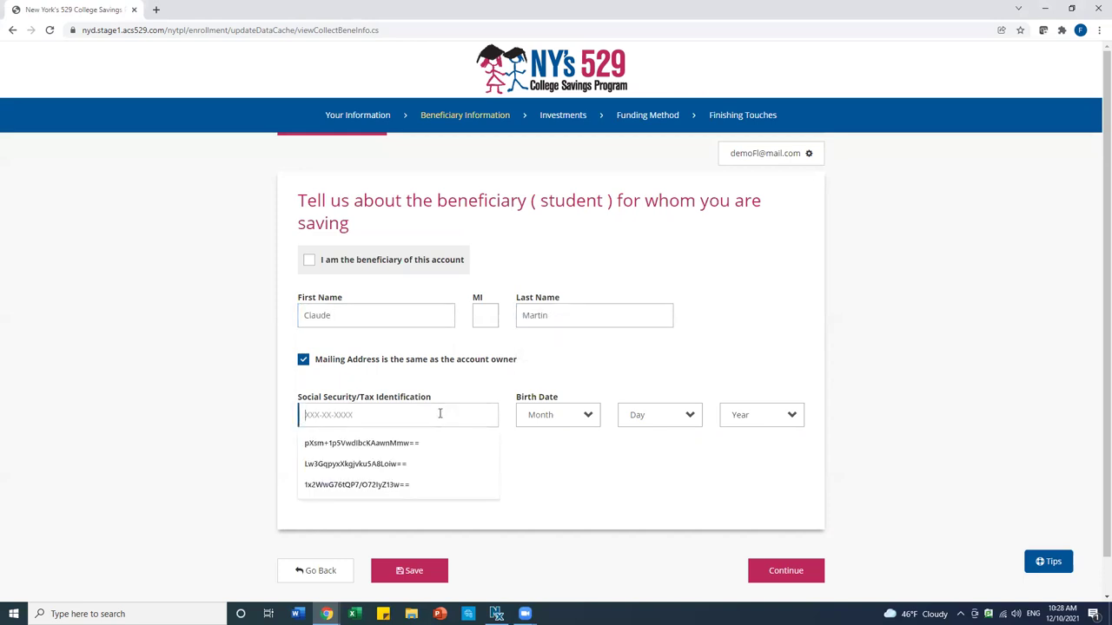
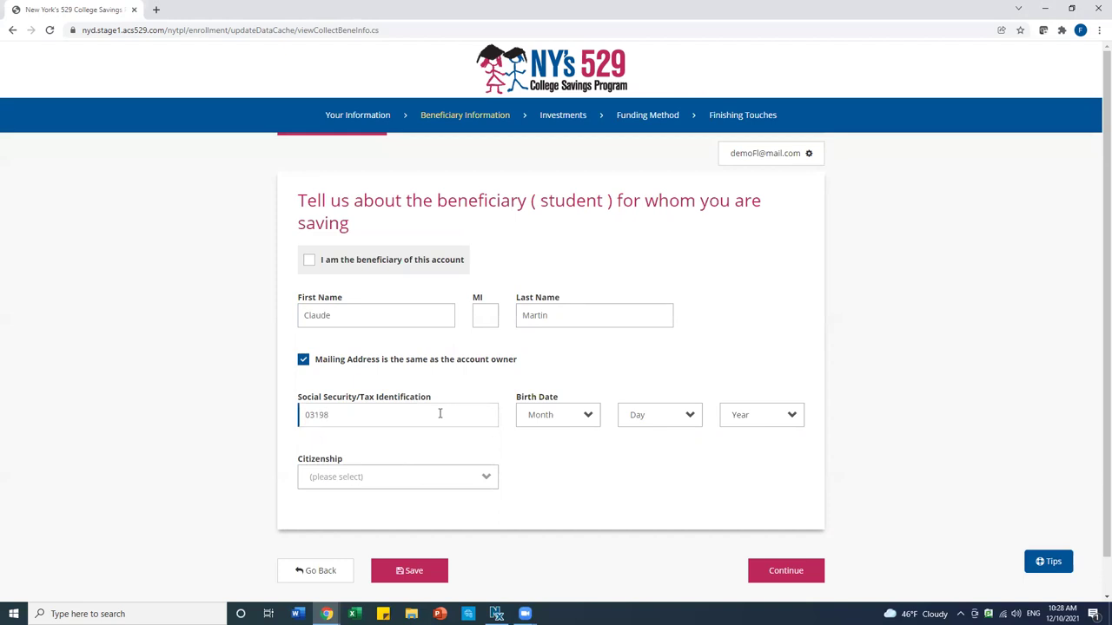
left_click(540, 425)
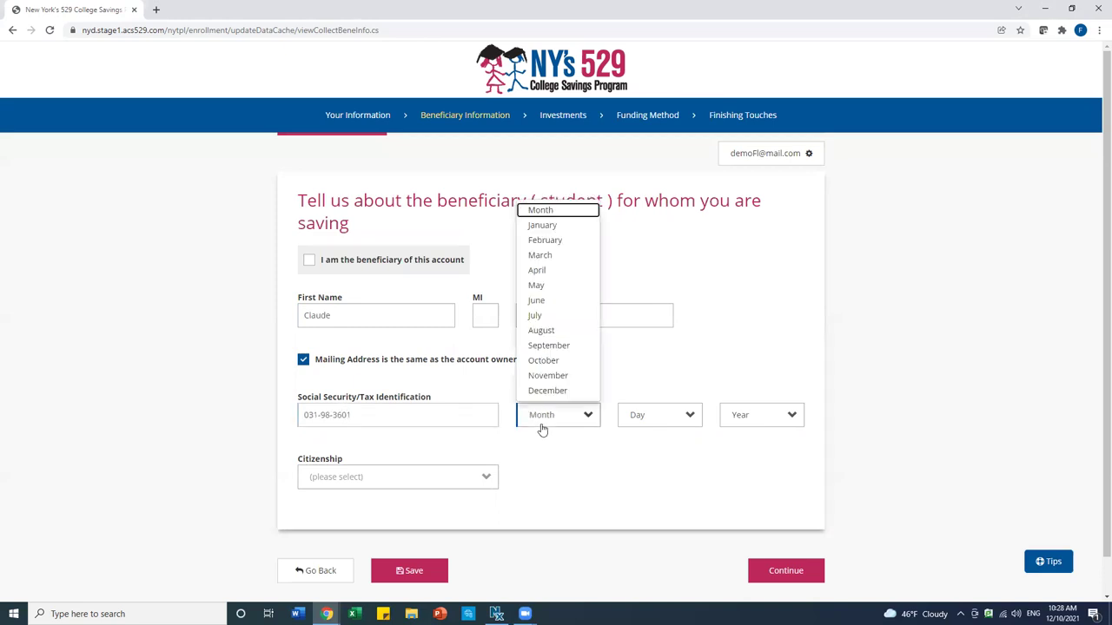
left_click(547, 375)
left_click(658, 415)
left_click(647, 302)
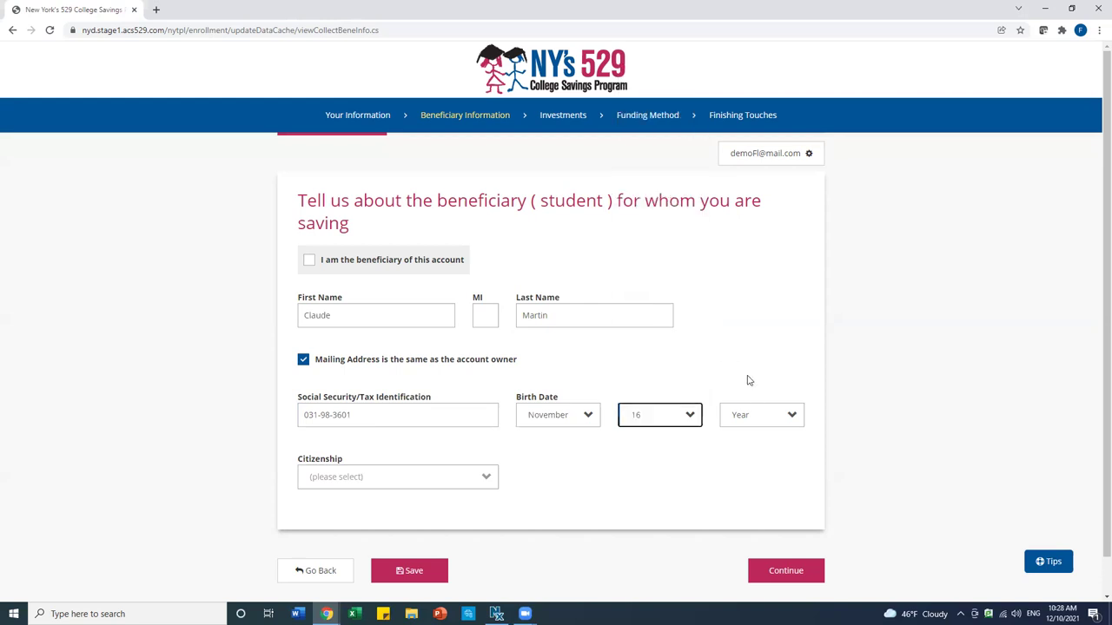
left_click(757, 416)
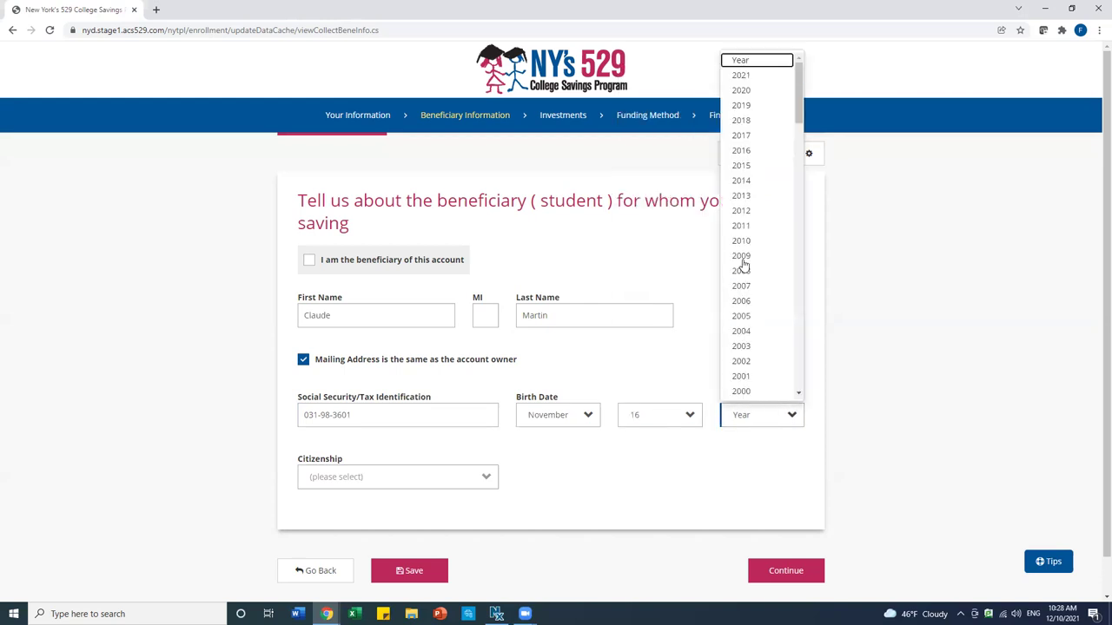
left_click(751, 212)
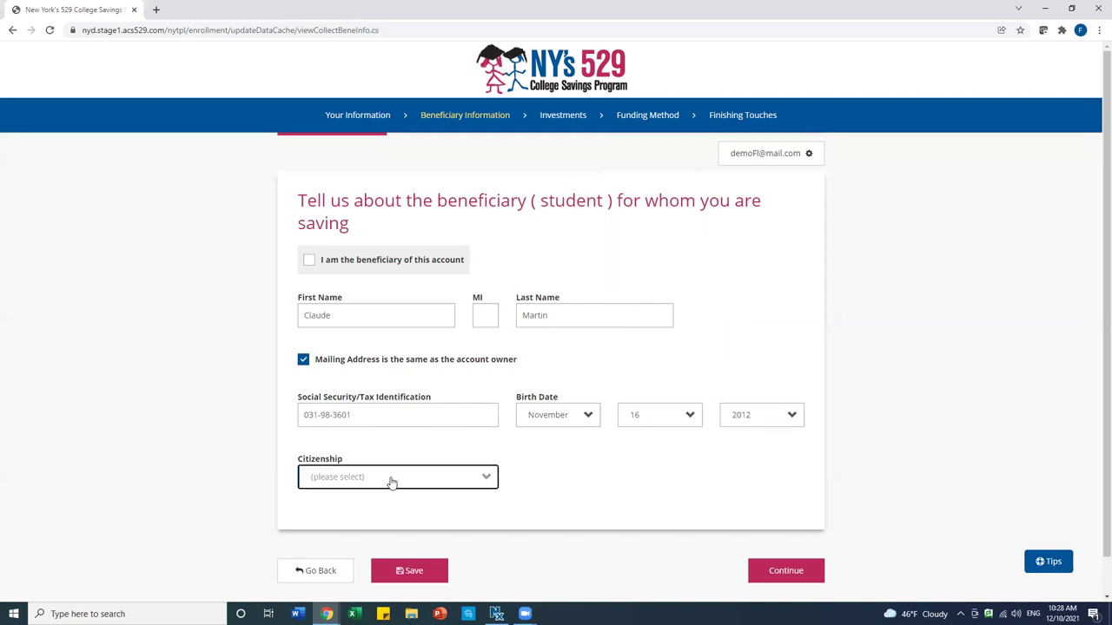
left_click(391, 483)
left_click(356, 518)
scroll(717, 453, "down", 1)
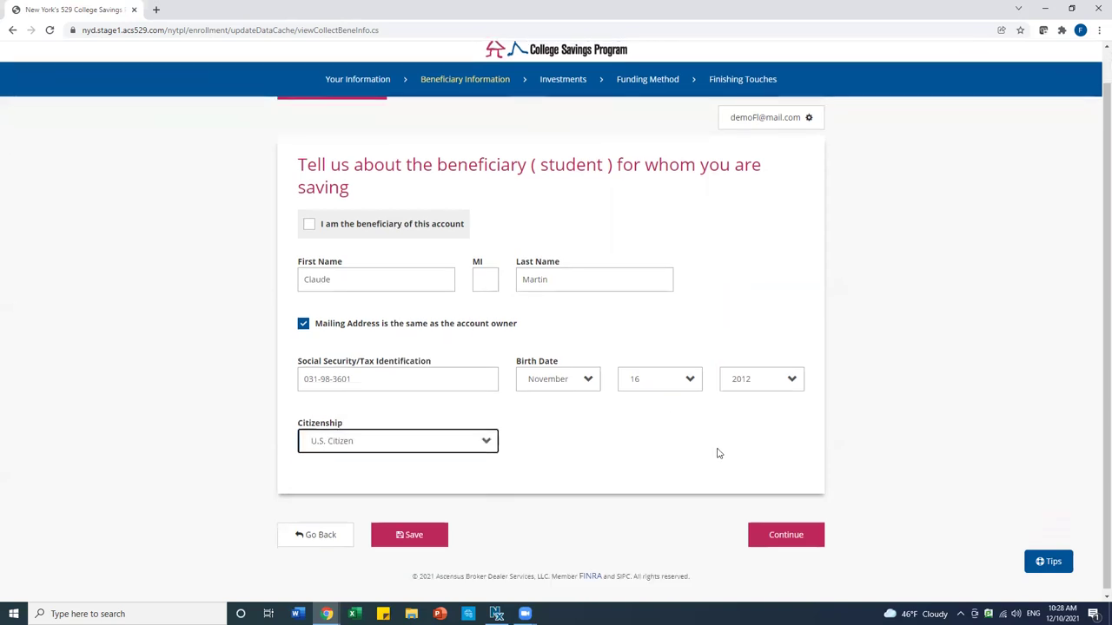
left_click(777, 532)
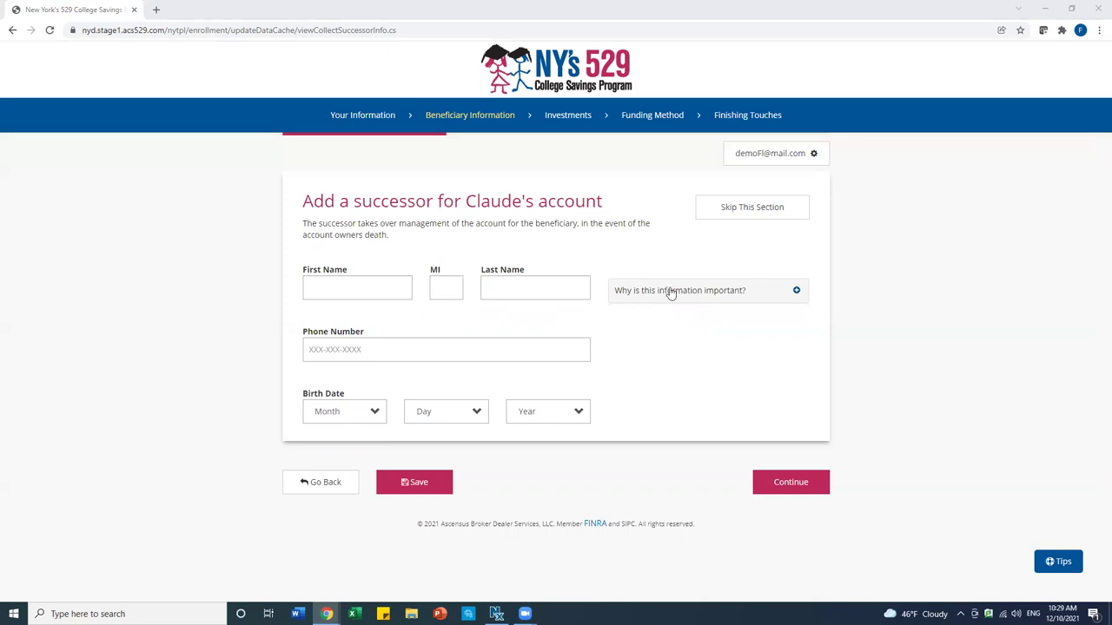
Skip the Add a successor section without naming a successor
left_click(756, 211)
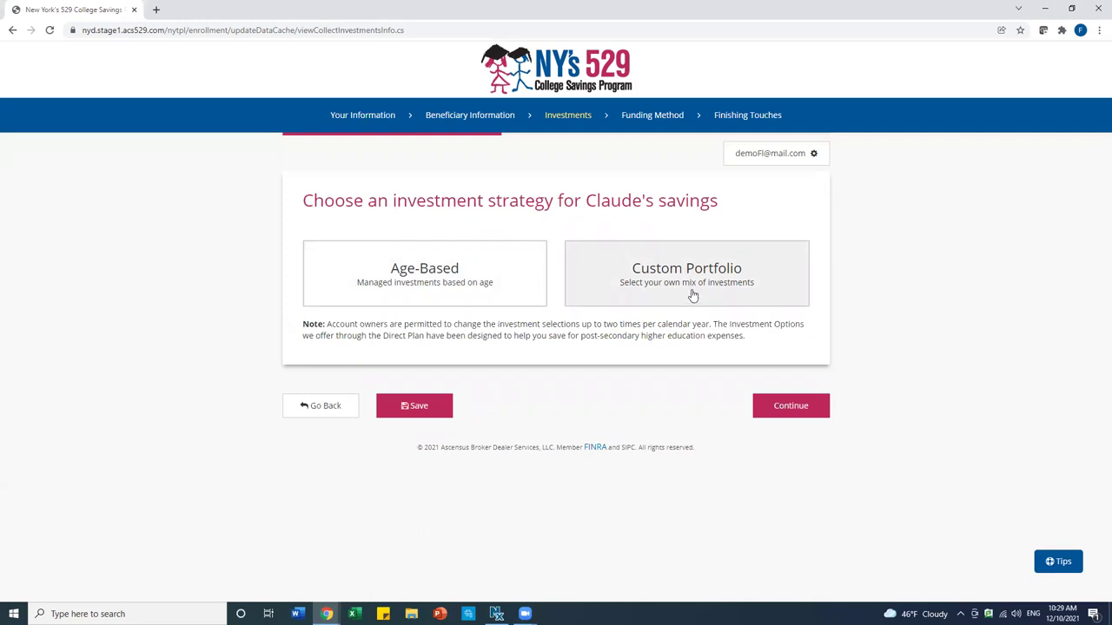
Review the Custom Portfolio's Individual Portfolio options, then pick the Age-Based strategy instead
left_click(693, 296)
scroll(561, 405, "down", 2)
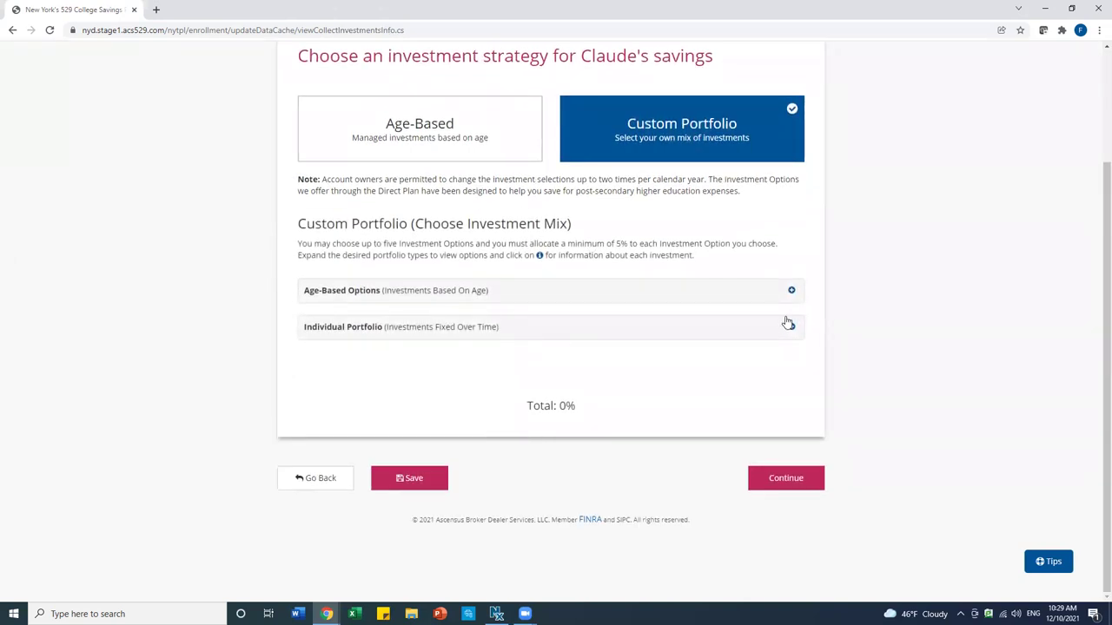
left_click(781, 334)
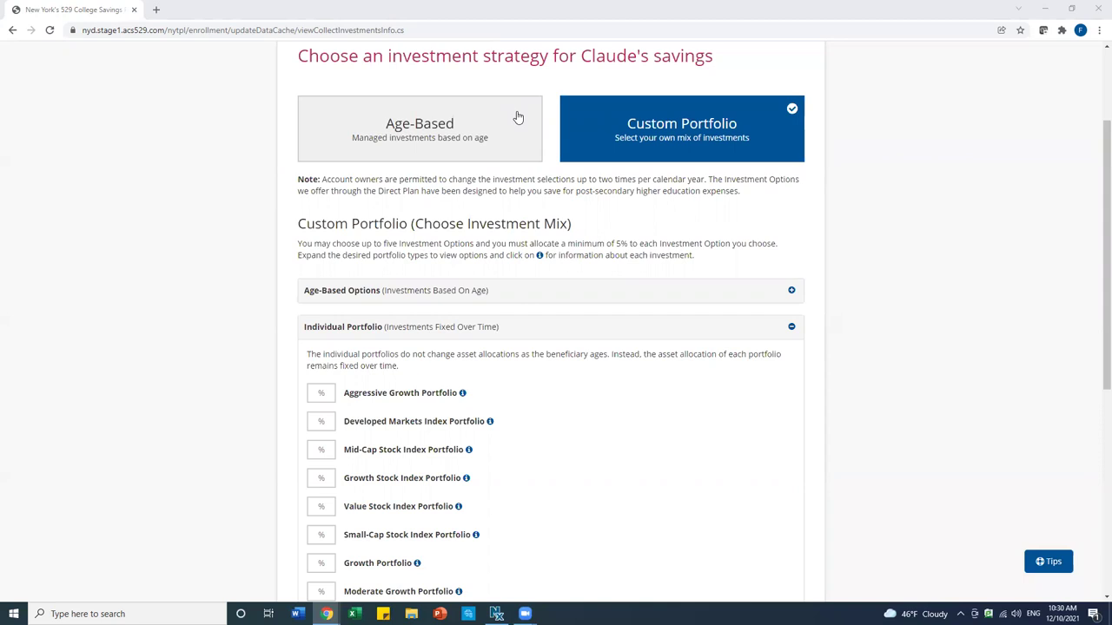
left_click(447, 126)
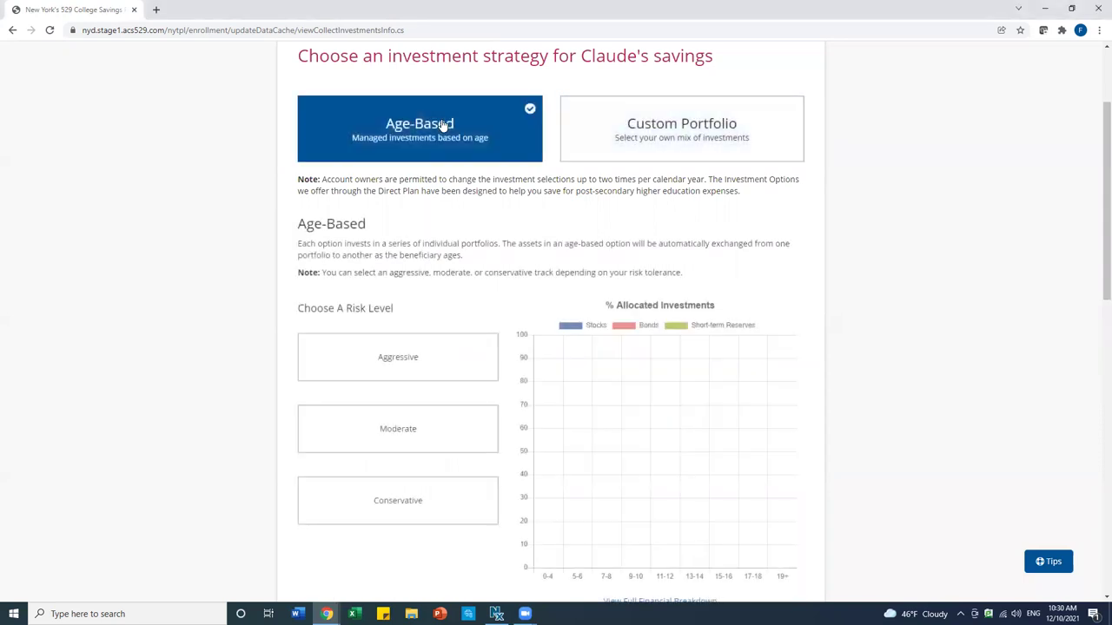
Compare risk levels, settle on Moderate instead of Conservative, and submit the investment choice
scroll(442, 137, "down", 2)
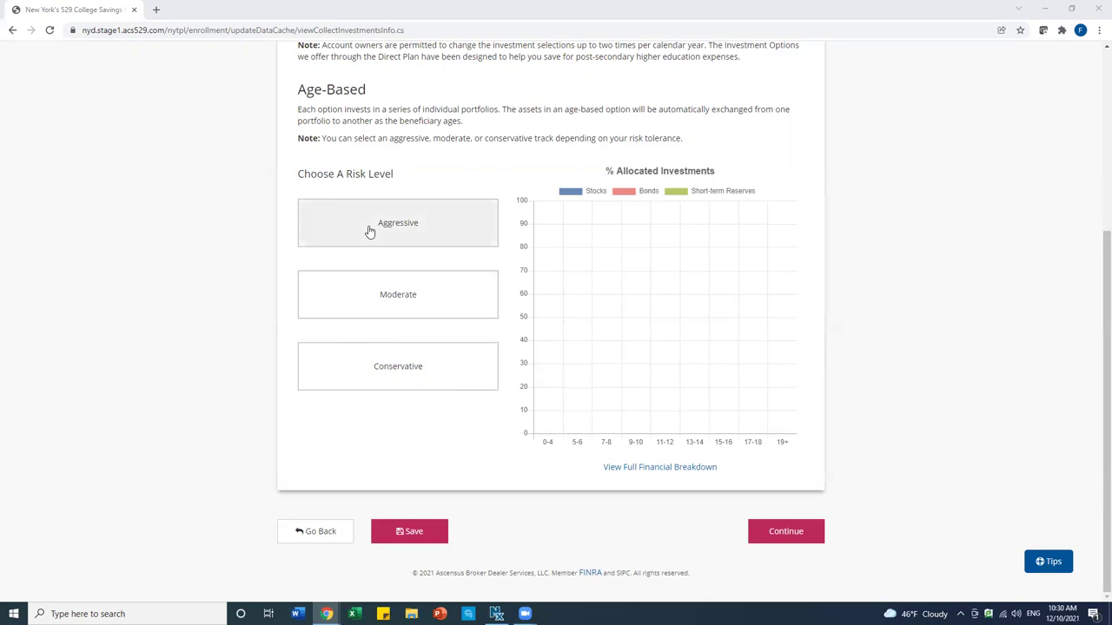
left_click(339, 379)
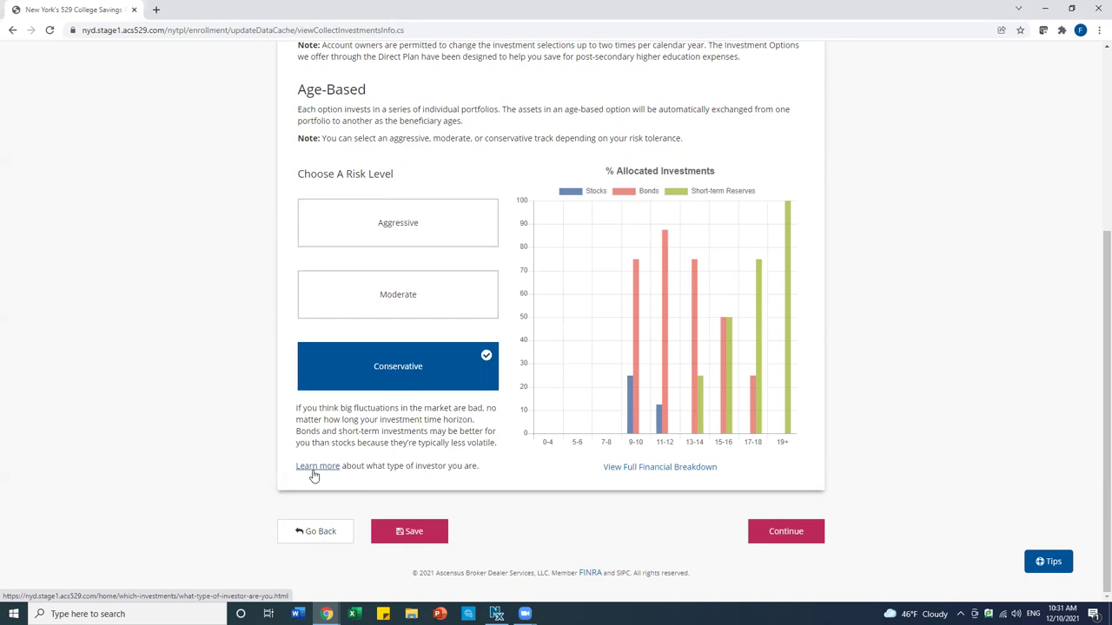
left_click(314, 476)
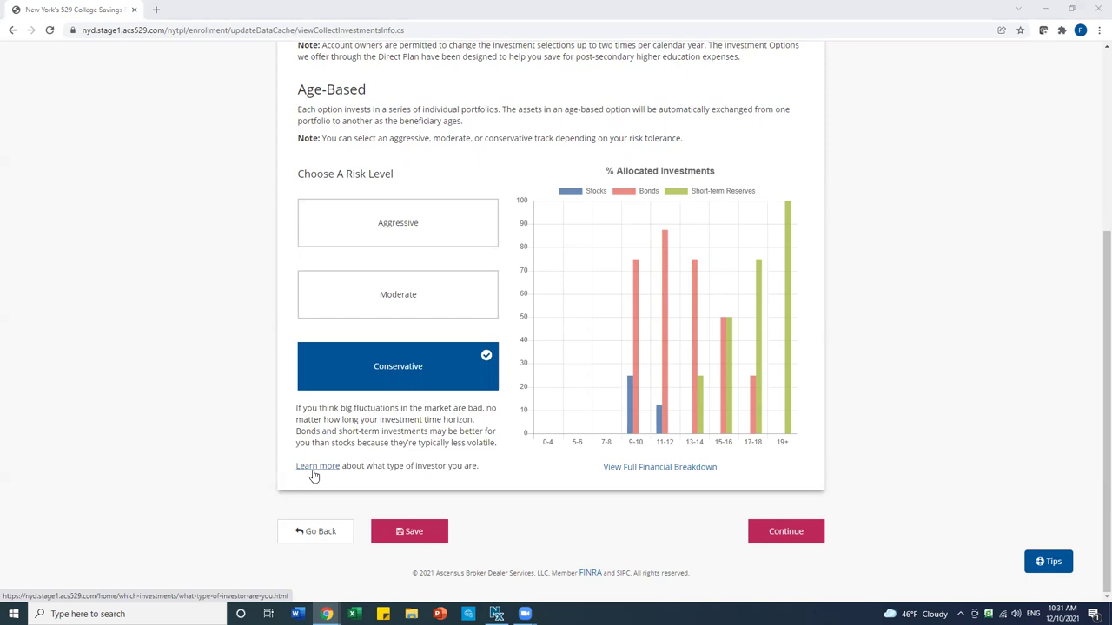
left_click(363, 298)
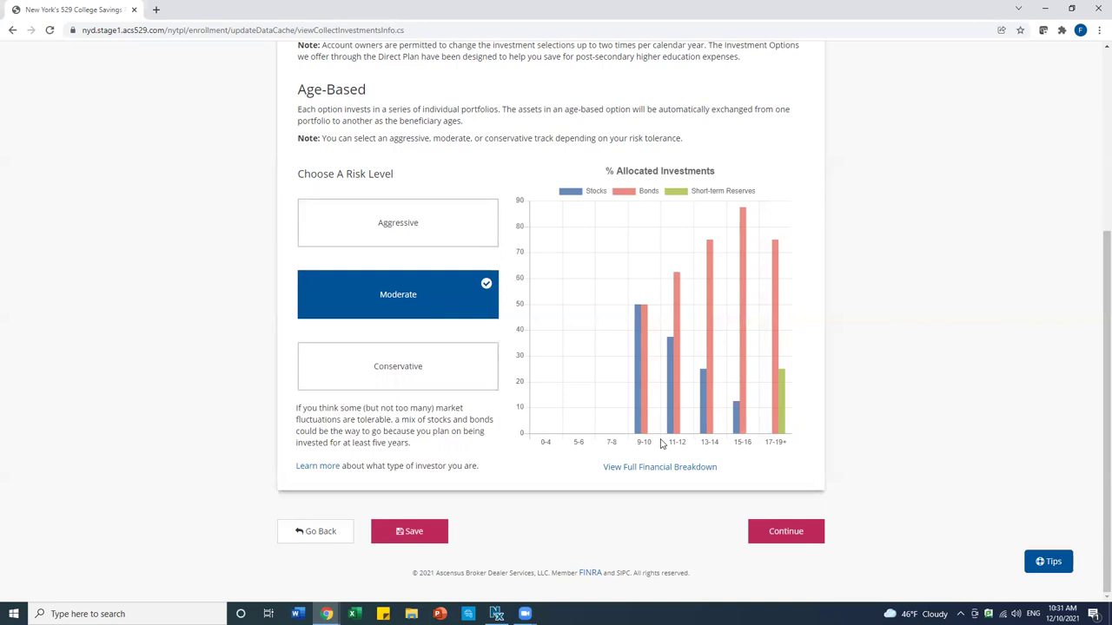
left_click(786, 537)
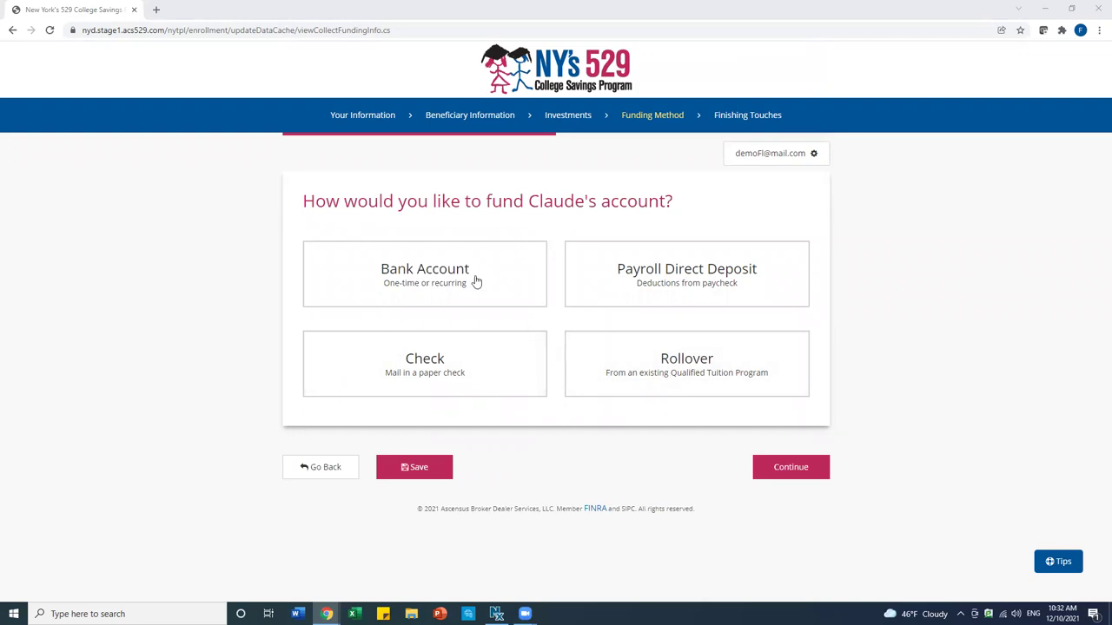
Choose Check as the funding method and continue
left_click(422, 361)
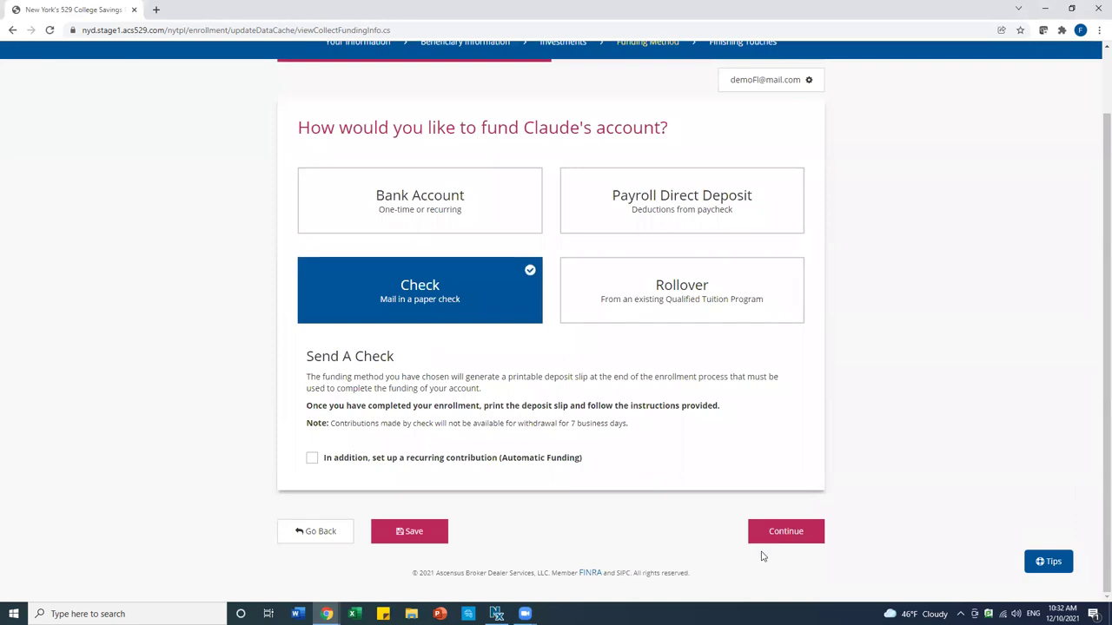
left_click(779, 532)
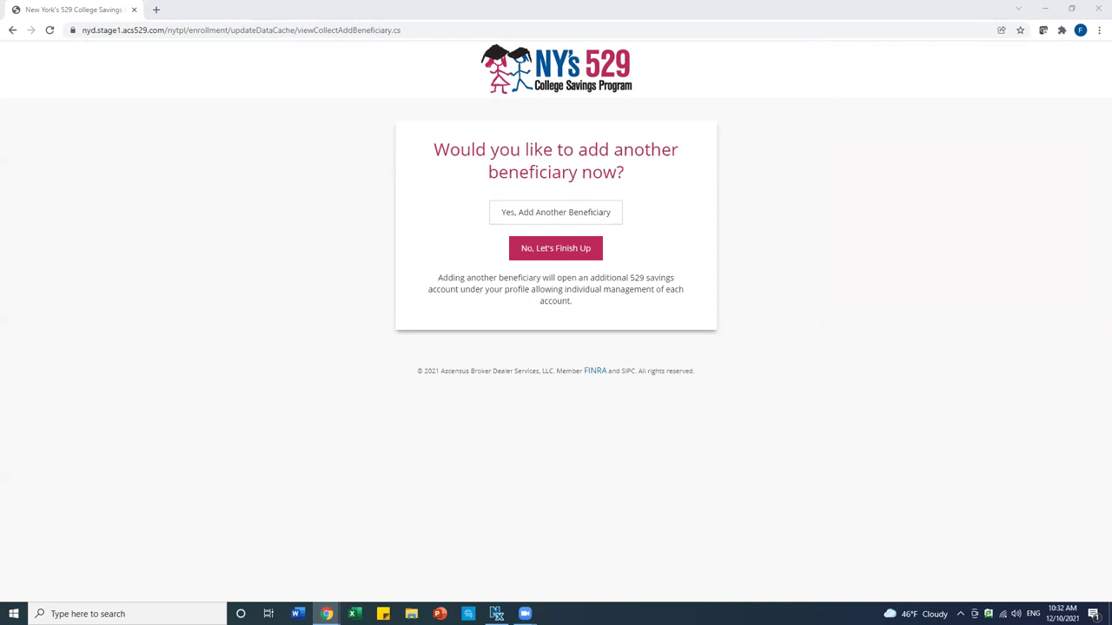
Decline adding another beneficiary and go on to finish the enrollment
left_click(565, 252)
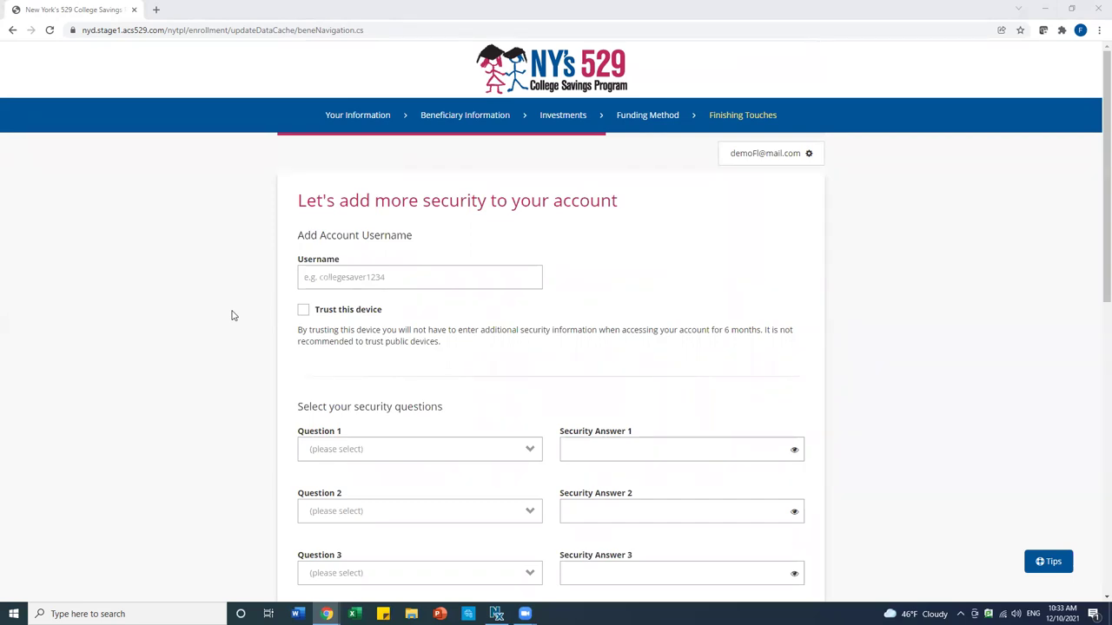
Enter the account username on the Finishing Touches page
left_click(384, 278)
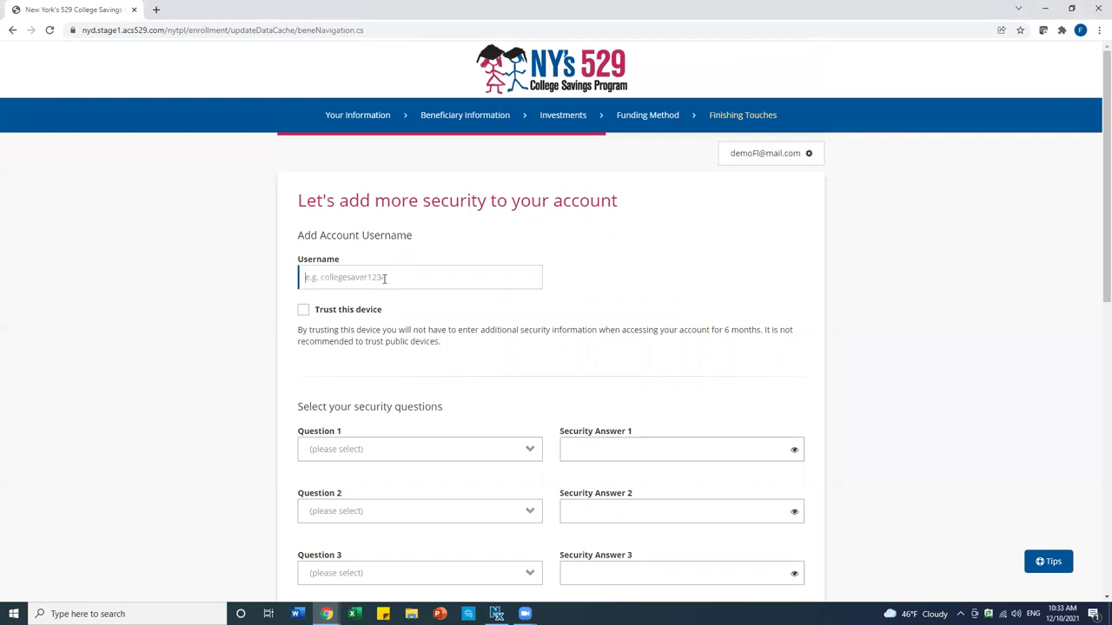
scroll(361, 384, "down", 1)
scroll(363, 384, "down", 2)
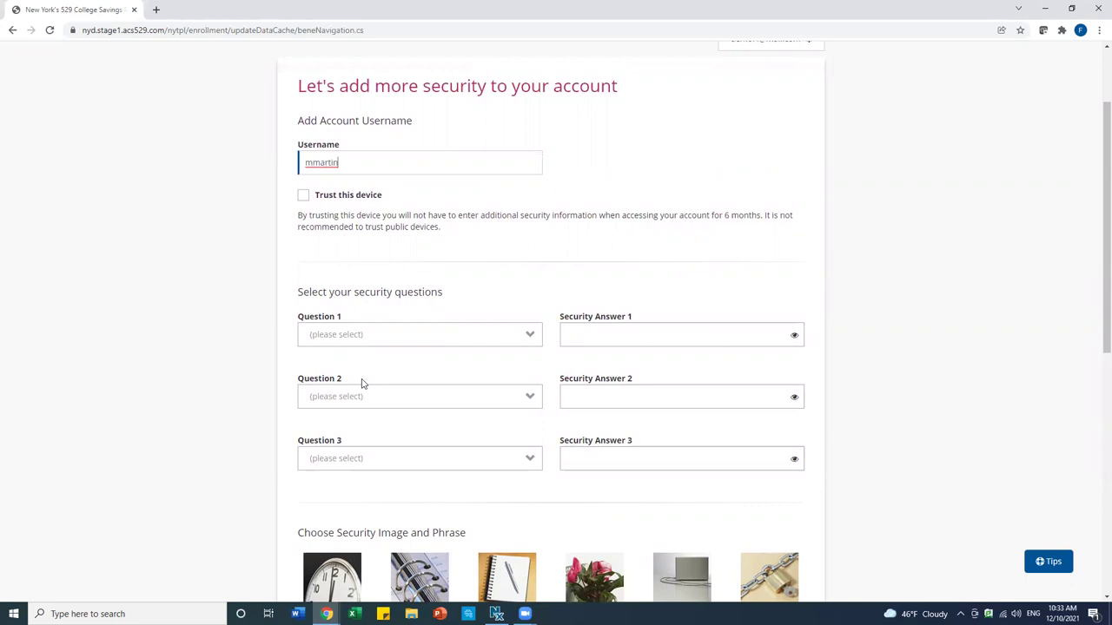
Set security question 1 to maternal grandfather and question 2 to mother's birth city, with answers
left_click(367, 338)
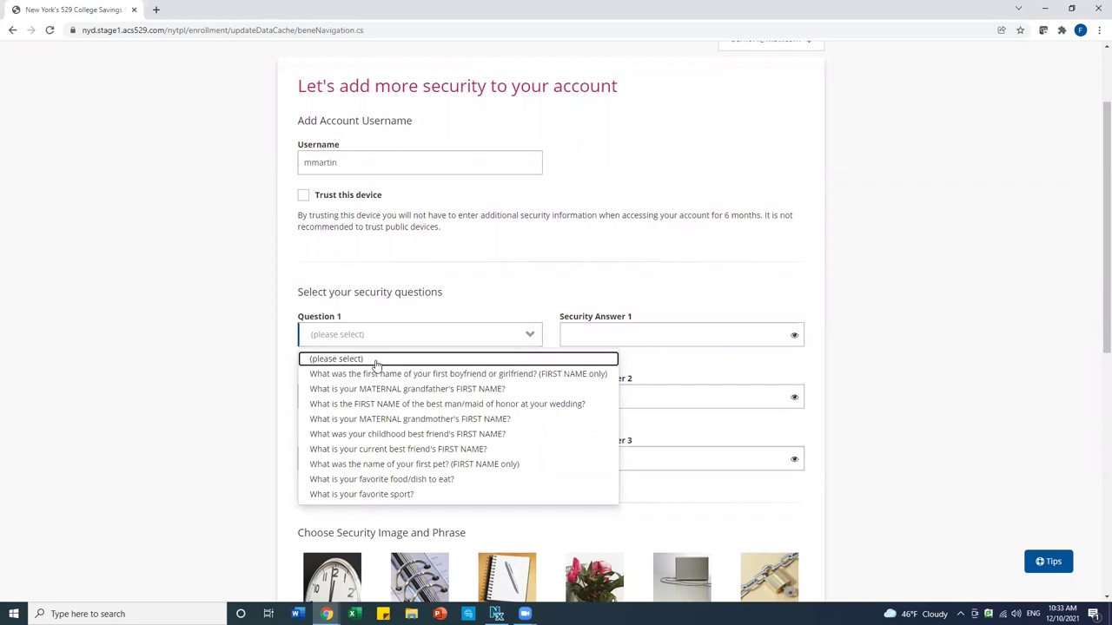
left_click(378, 391)
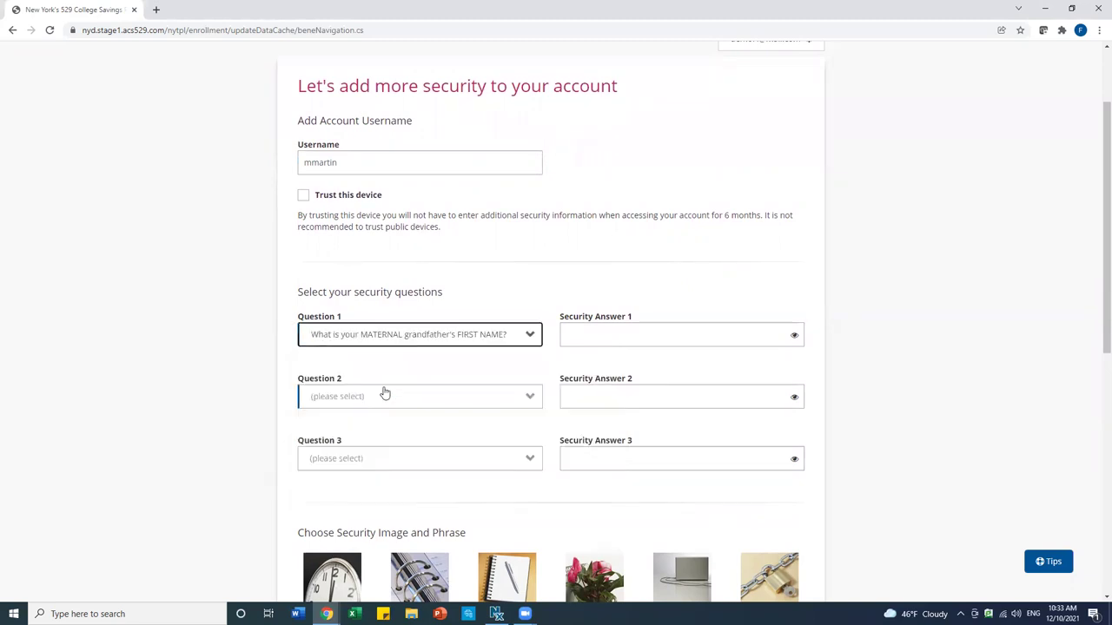
left_click(670, 337)
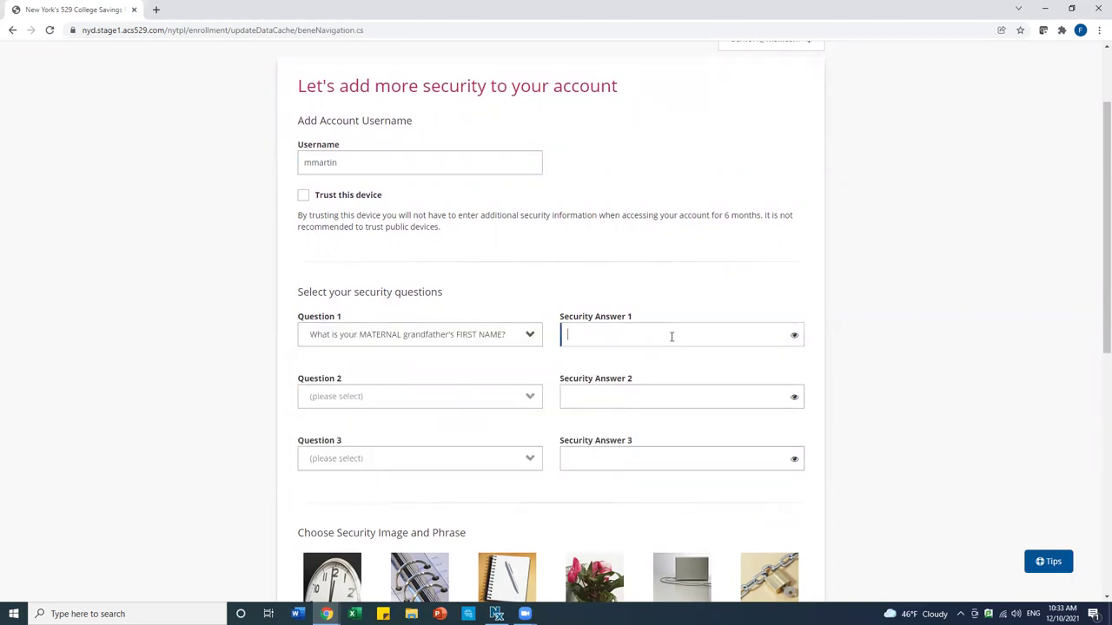
type("aaaaaaa")
left_click(492, 398)
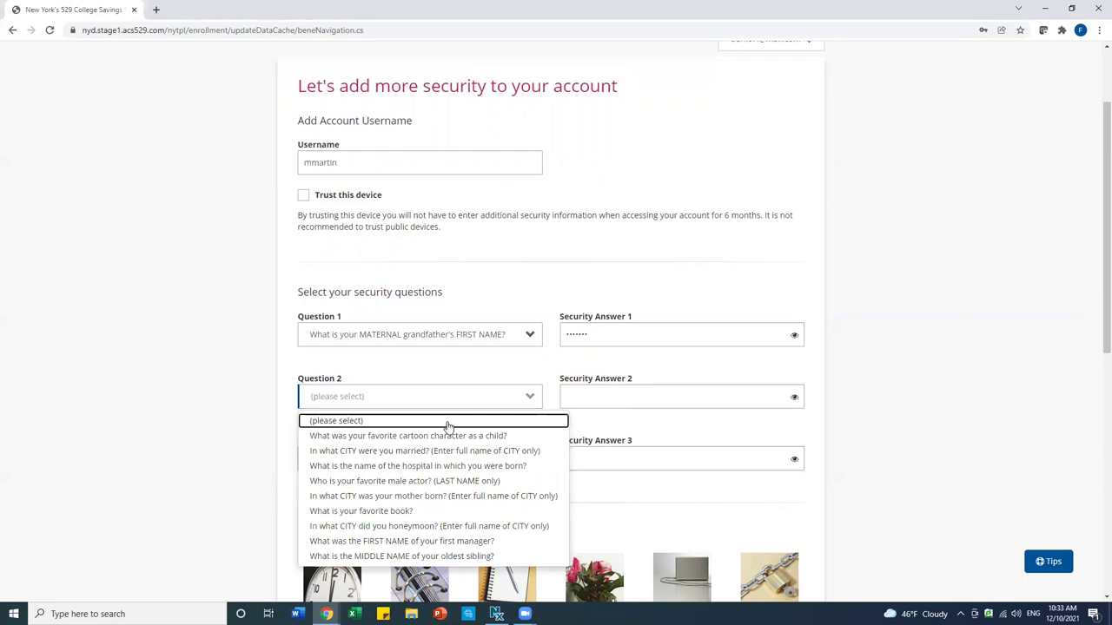
left_click(413, 498)
left_click(585, 397)
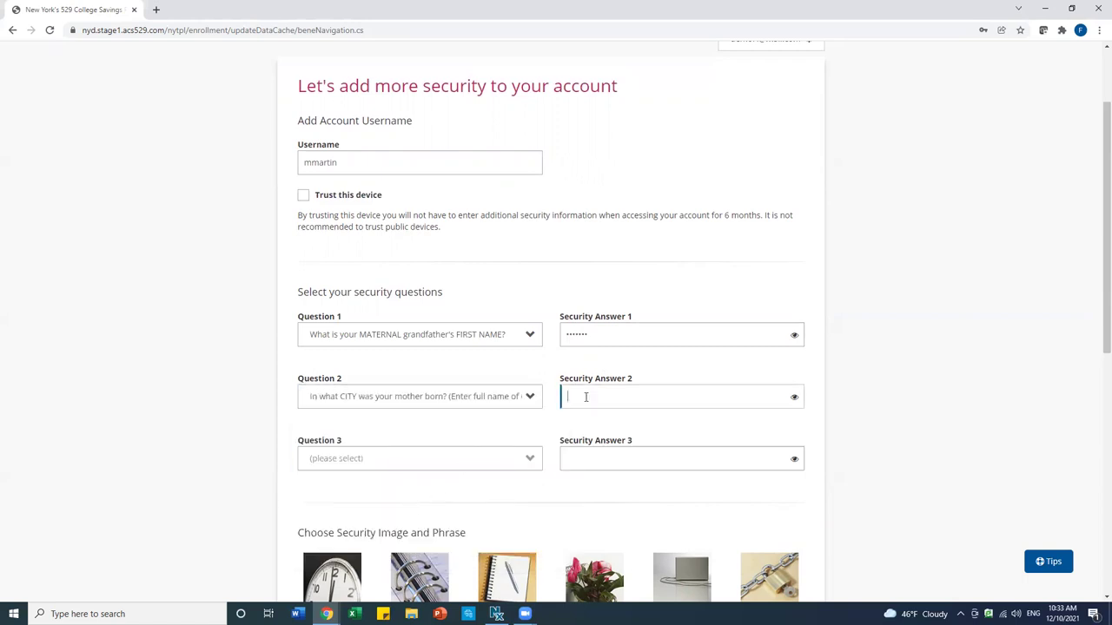
type("aaaaa")
Set security question 3 to oldest child's middle name and enter its answer
left_click(458, 460)
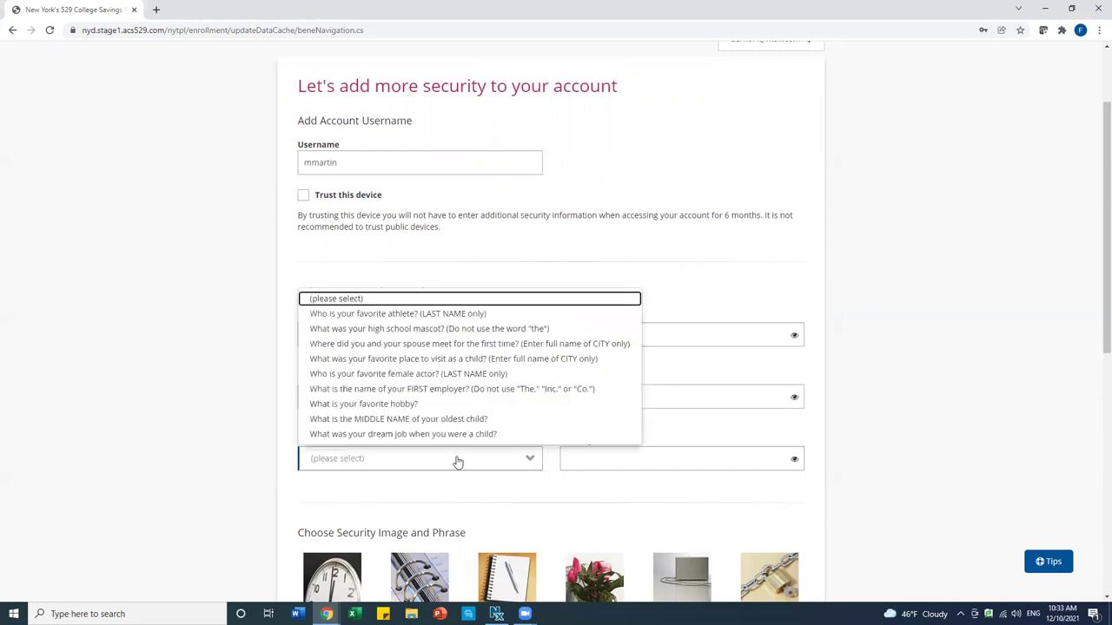
left_click(415, 420)
left_click(588, 463)
type("•••••")
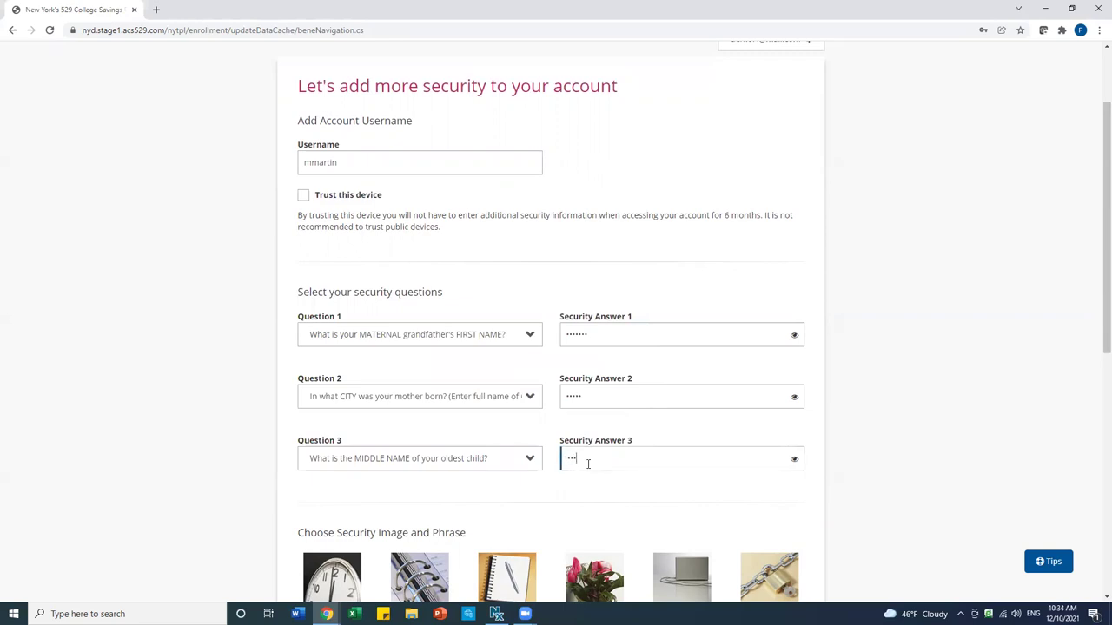
scroll(291, 484, "down", 2)
scroll(291, 484, "down", 4)
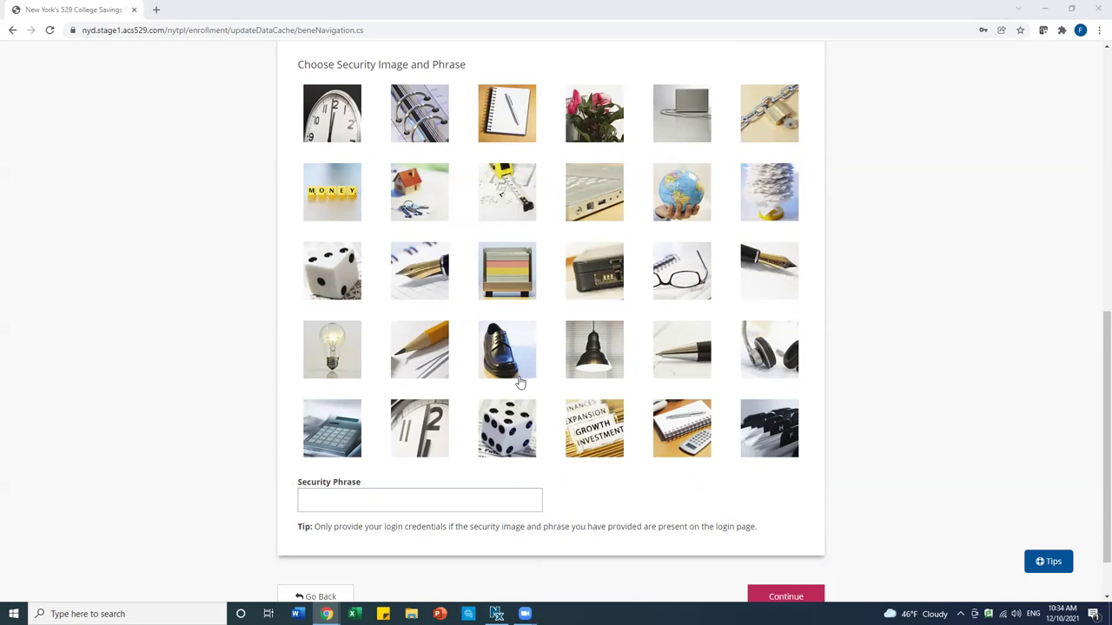
Select the globe security image, enter a security phrase, and submit the security settings
left_click(682, 198)
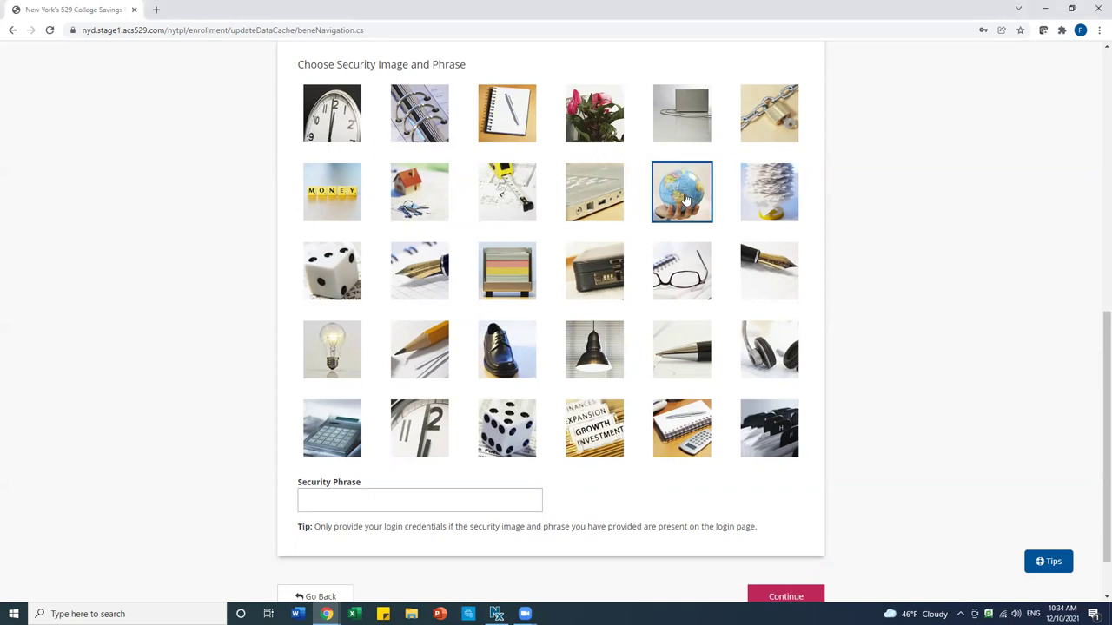
left_click(335, 502)
type("( save fo")
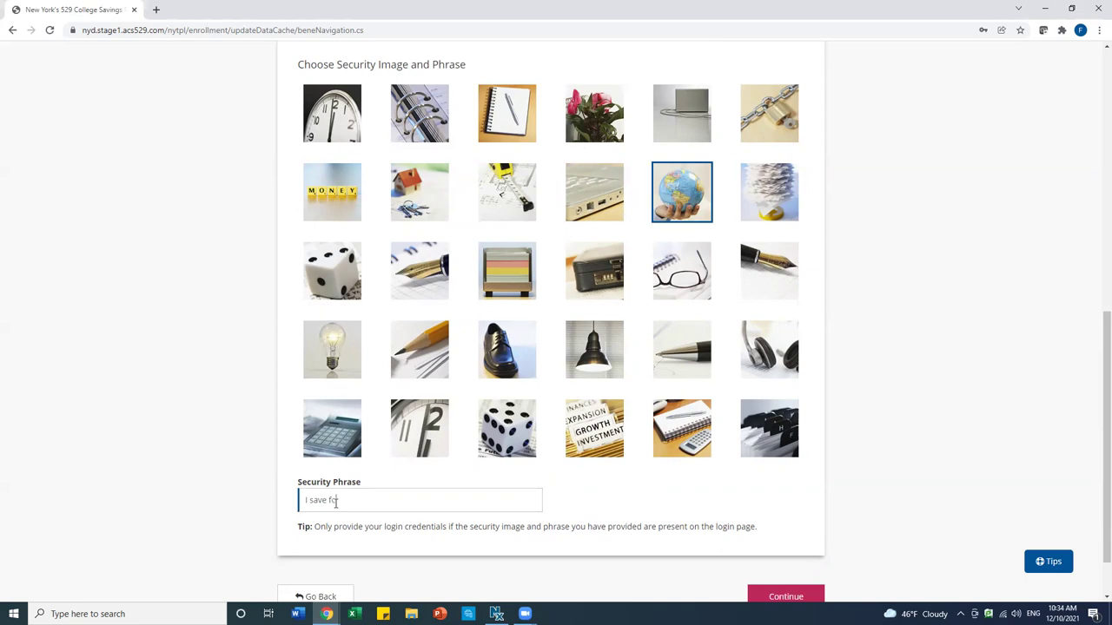
type("r my child")
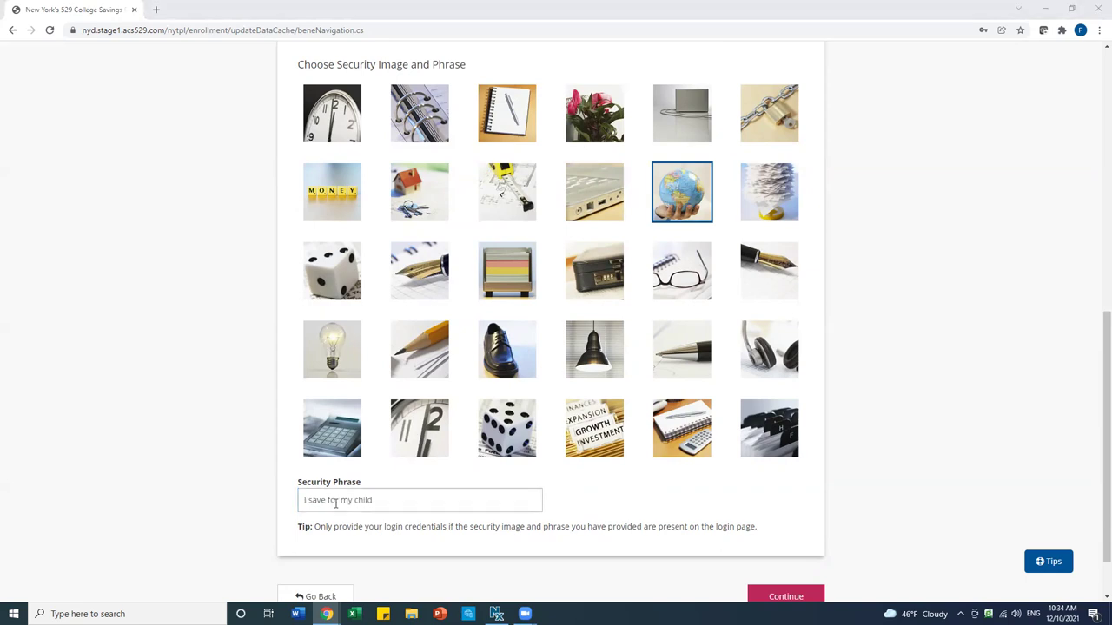
scroll(640, 586, "down", 2)
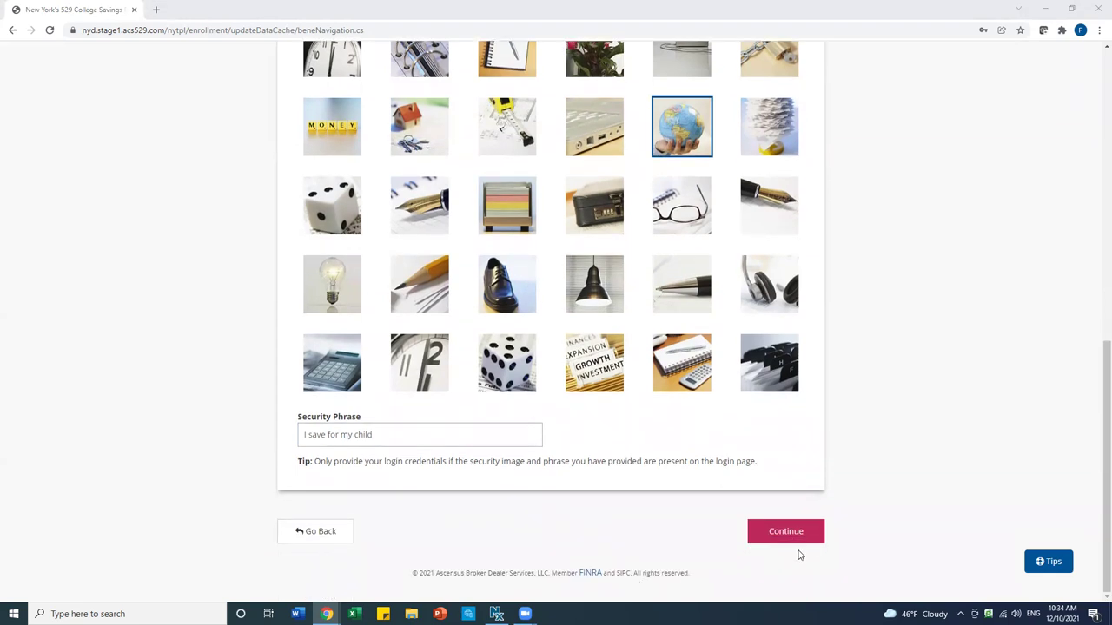
left_click(773, 534)
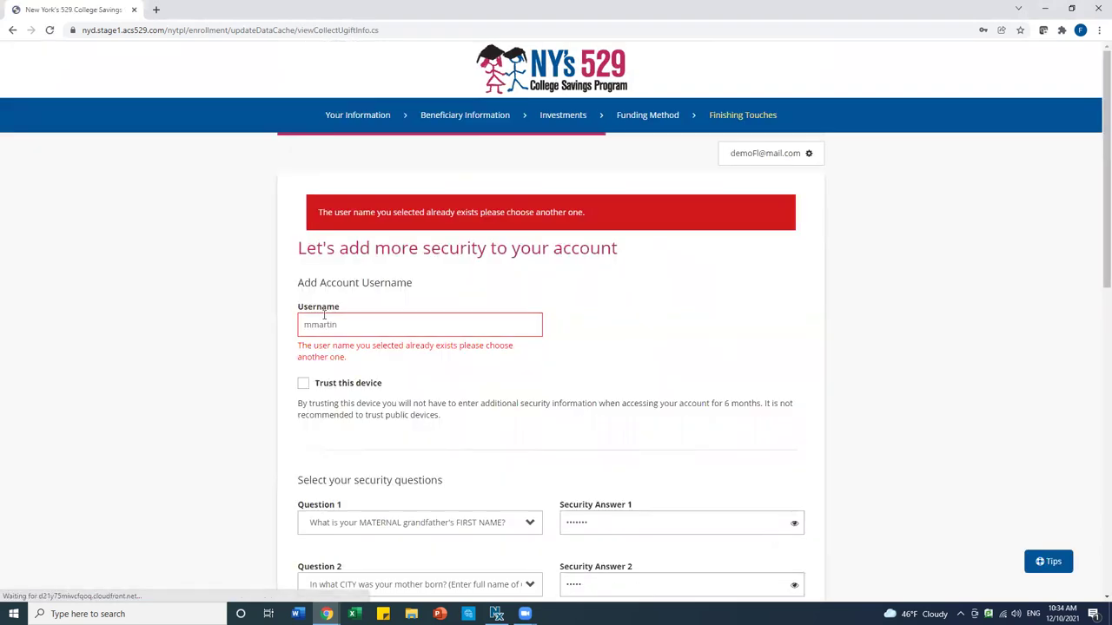
Change the rejected username to a new unique one and resubmit the security settings
left_click(331, 320)
left_click(313, 324)
key("BackSpace")
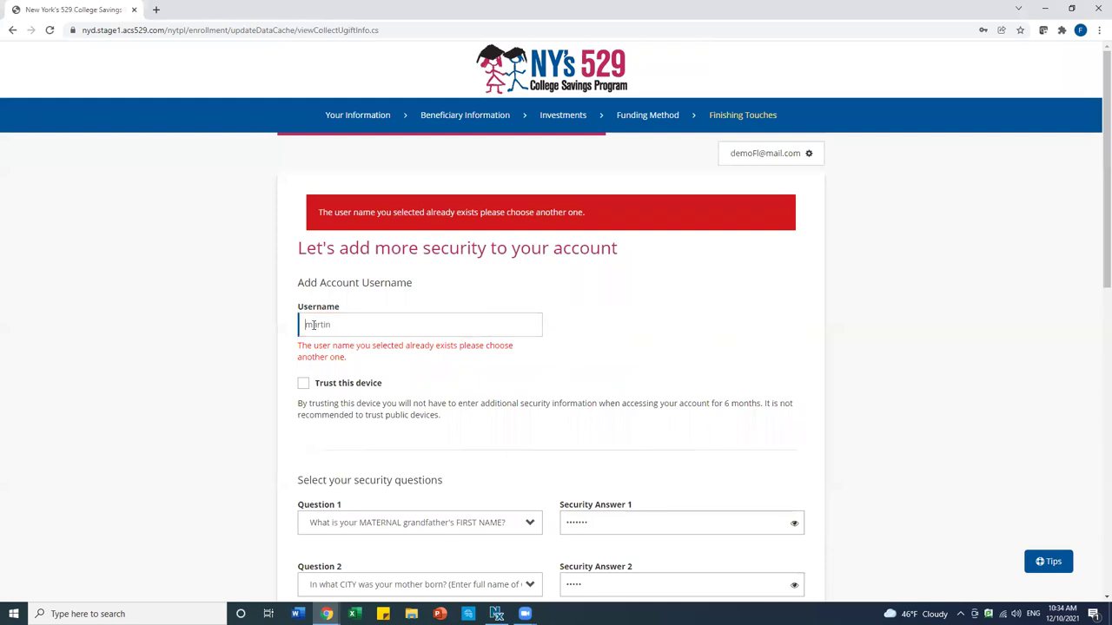
type("m")
type("123")
scroll(422, 360, "down", 1)
scroll(423, 352, "down", 1)
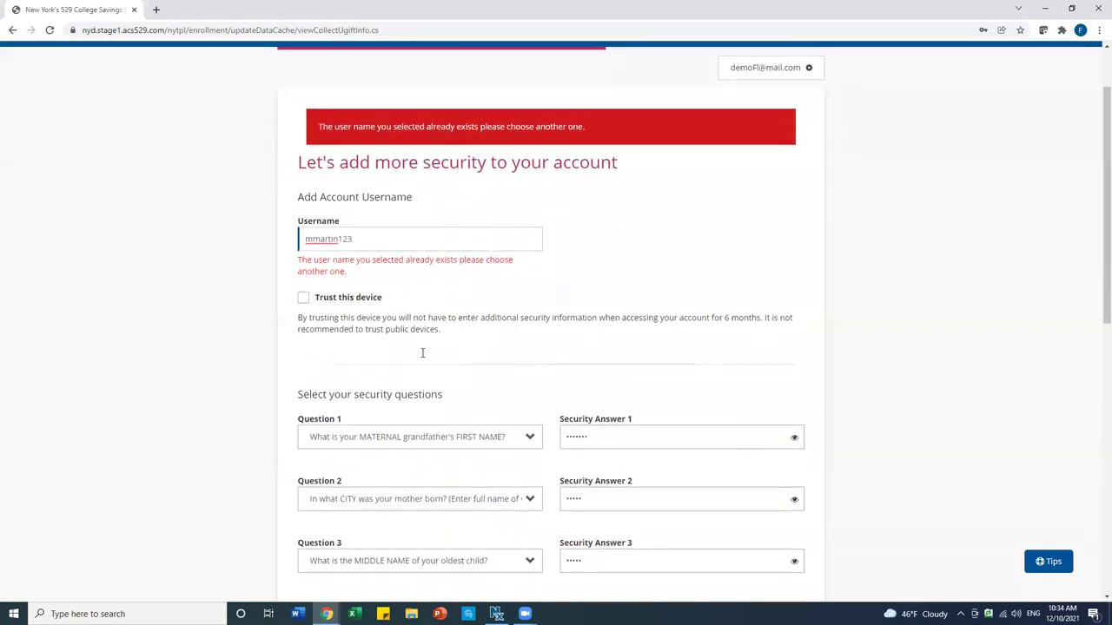
scroll(423, 349, "down", 1)
key("Tab")
scroll(423, 349, "down", 5)
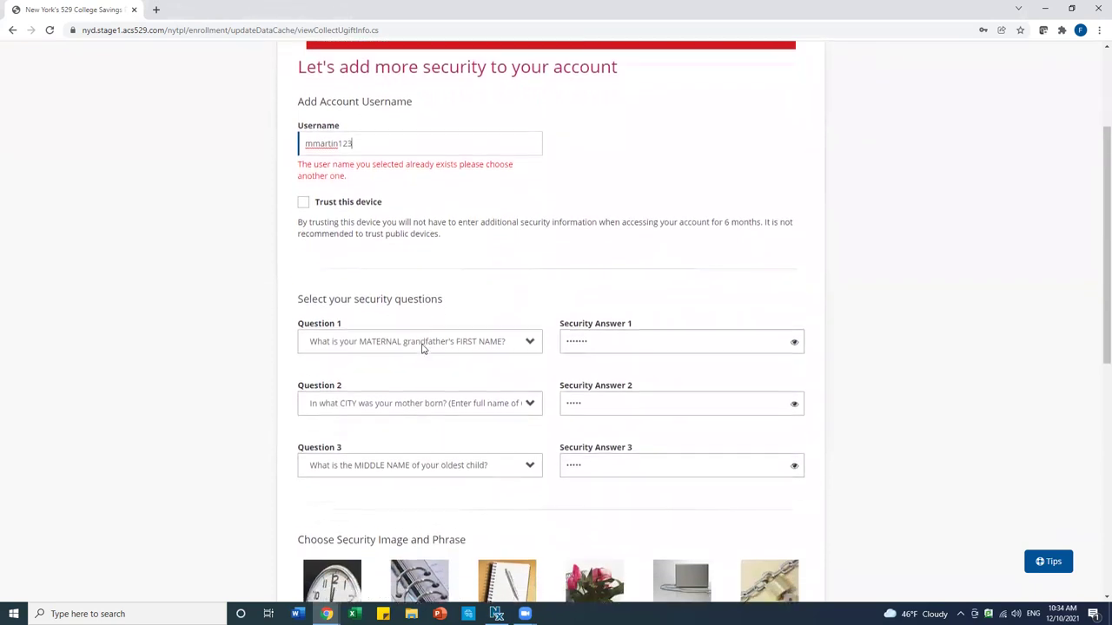
scroll(423, 349, "down", 5)
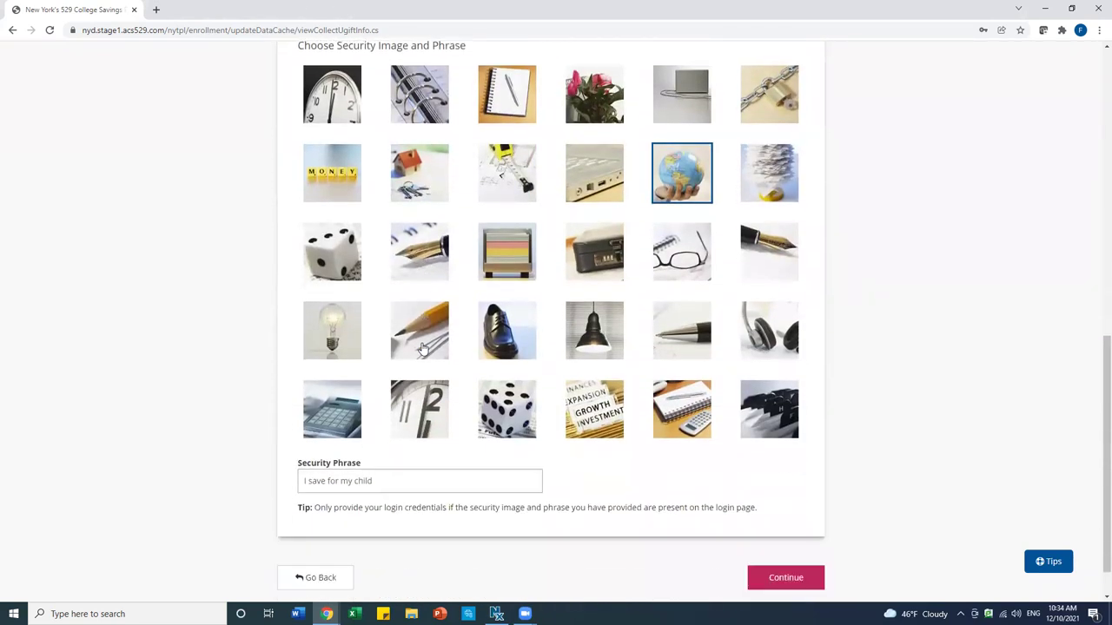
left_click(791, 530)
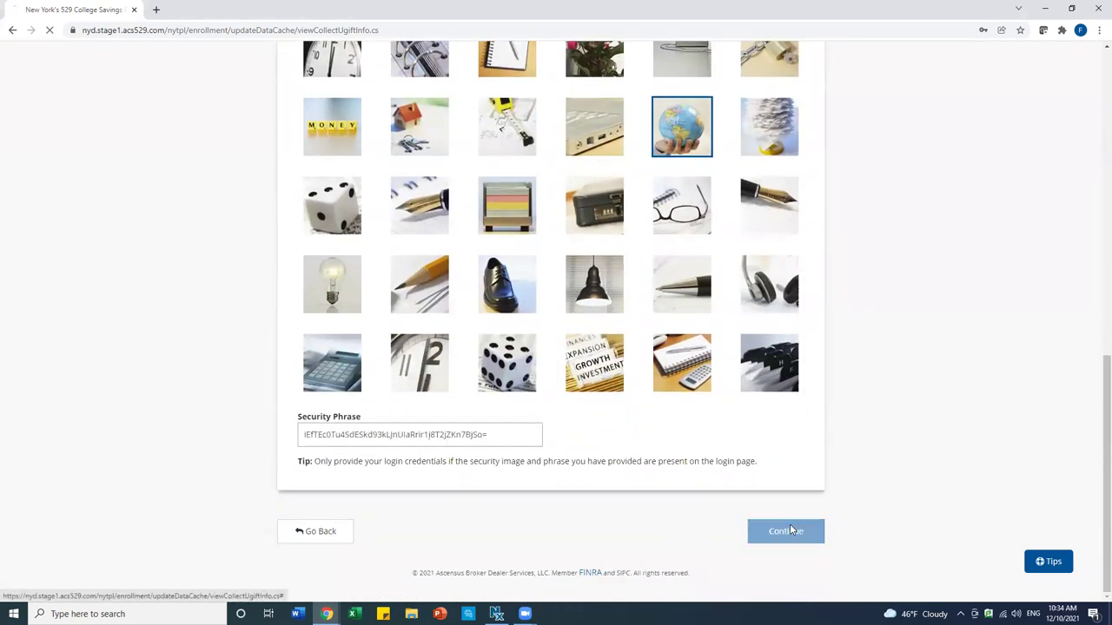
scroll(650, 454, "down", 3)
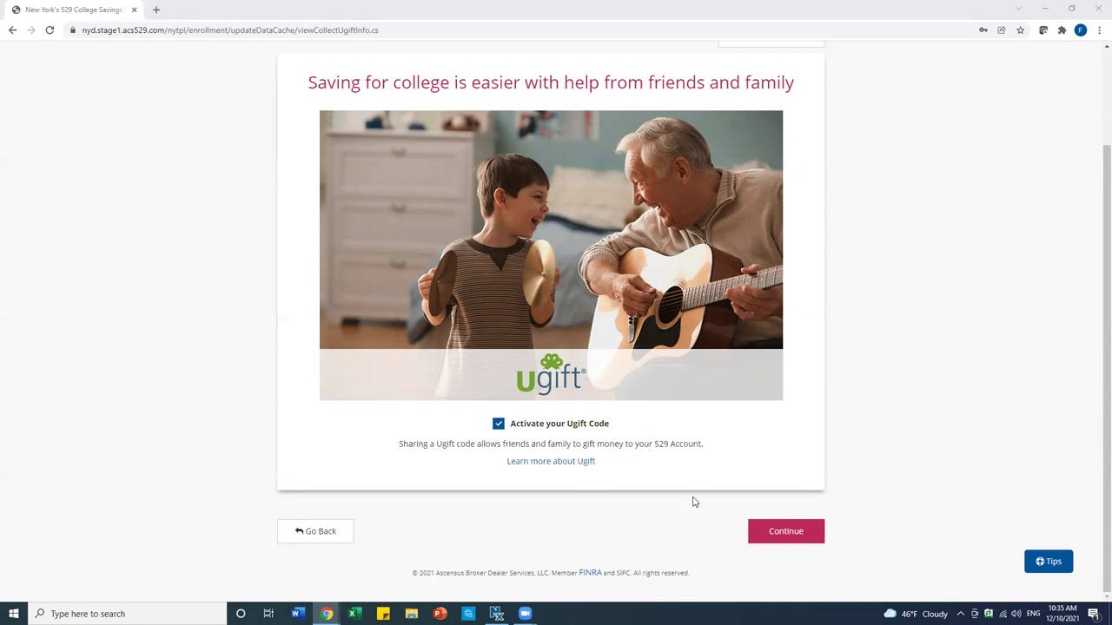
Keep the Ugift code activation checked and continue
left_click(784, 538)
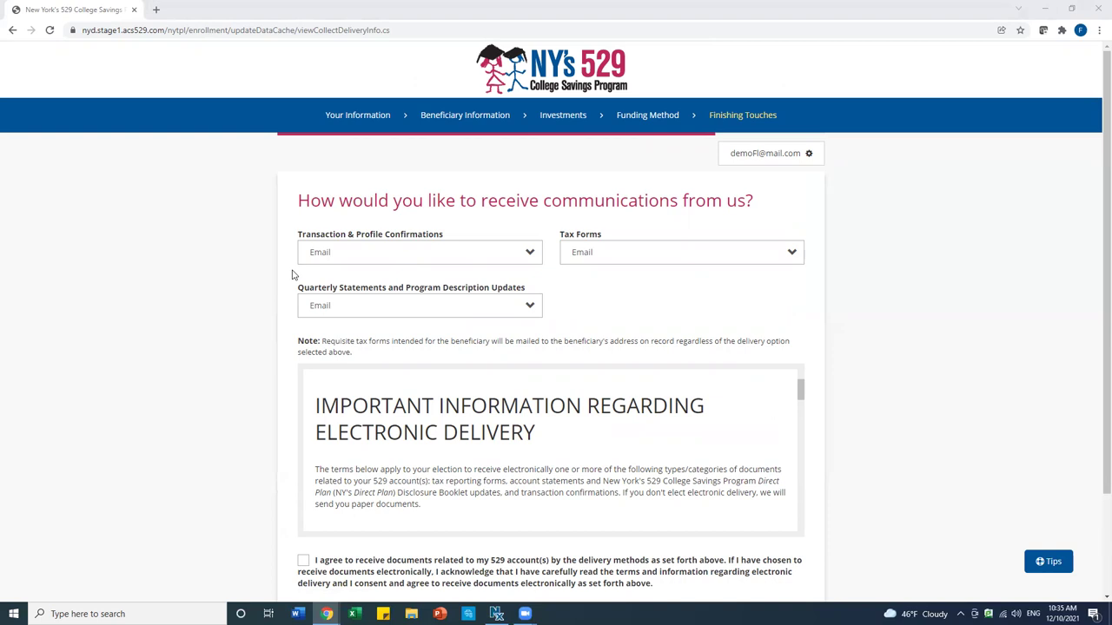
Keep Email delivery for all documents, agree to electronic delivery, and continue to review
left_click(358, 257)
left_click(358, 257)
left_click(358, 258)
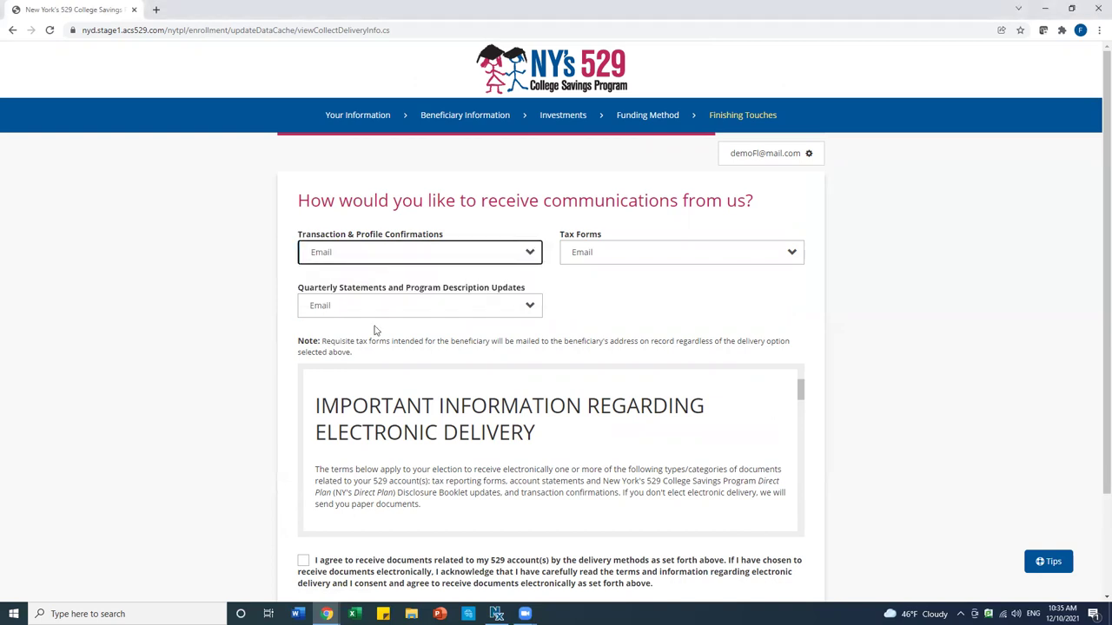
scroll(375, 325, "down", 1)
scroll(375, 326, "down", 1)
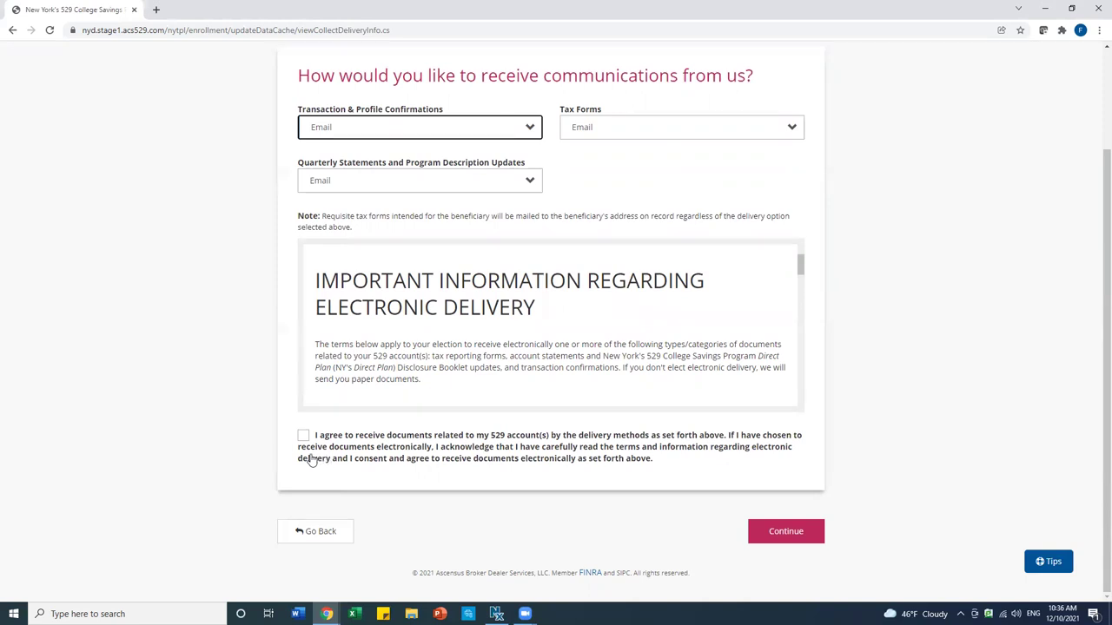
left_click(303, 436)
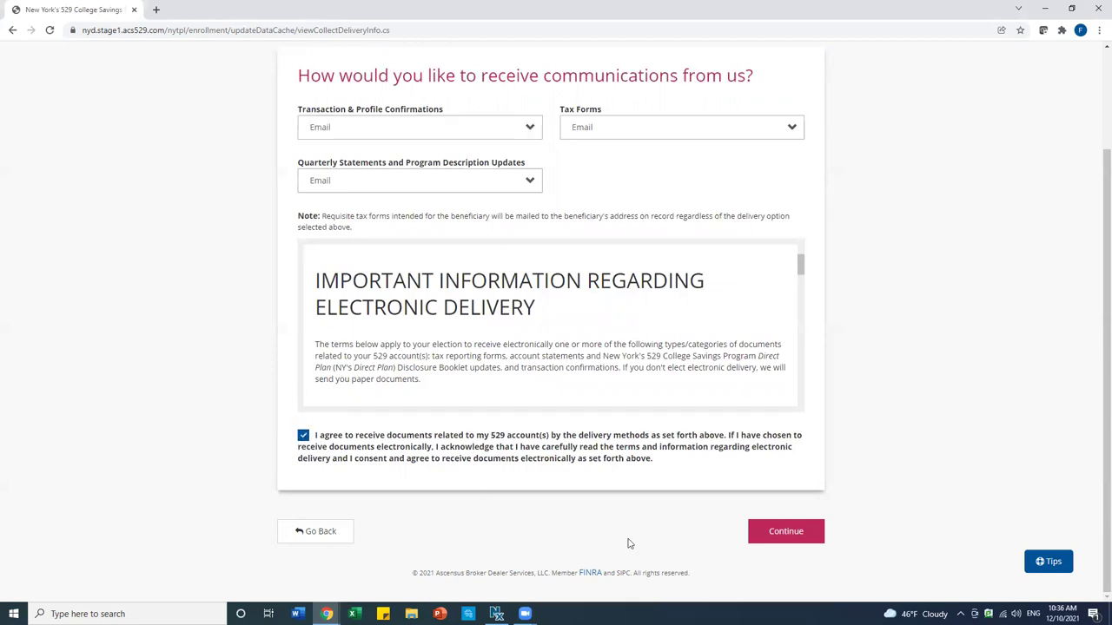
left_click(793, 533)
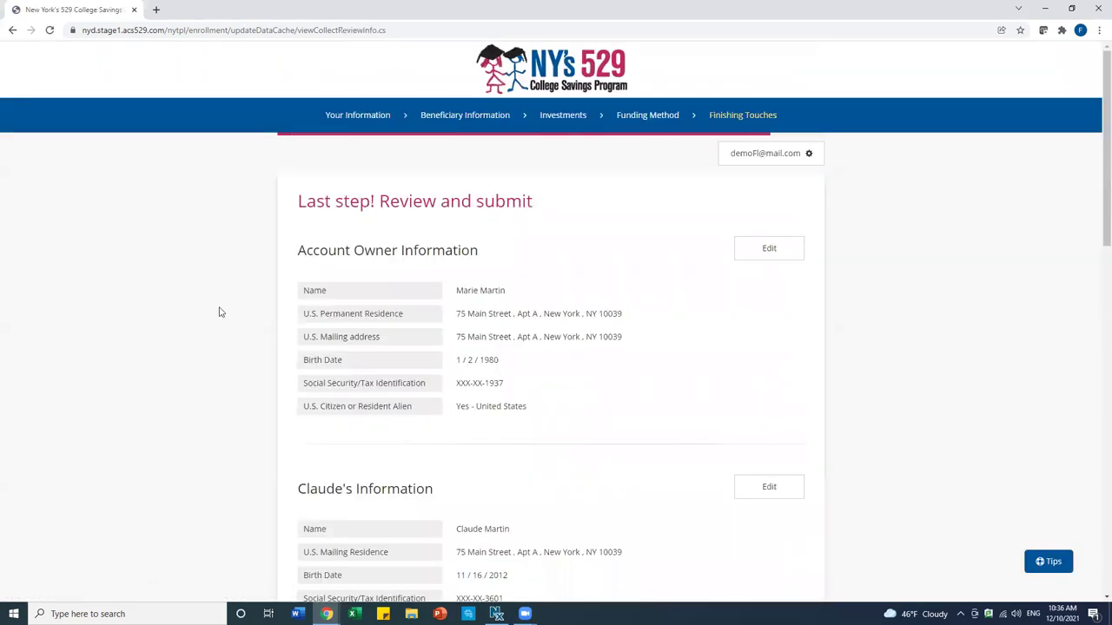
scroll(467, 435, "down", 2)
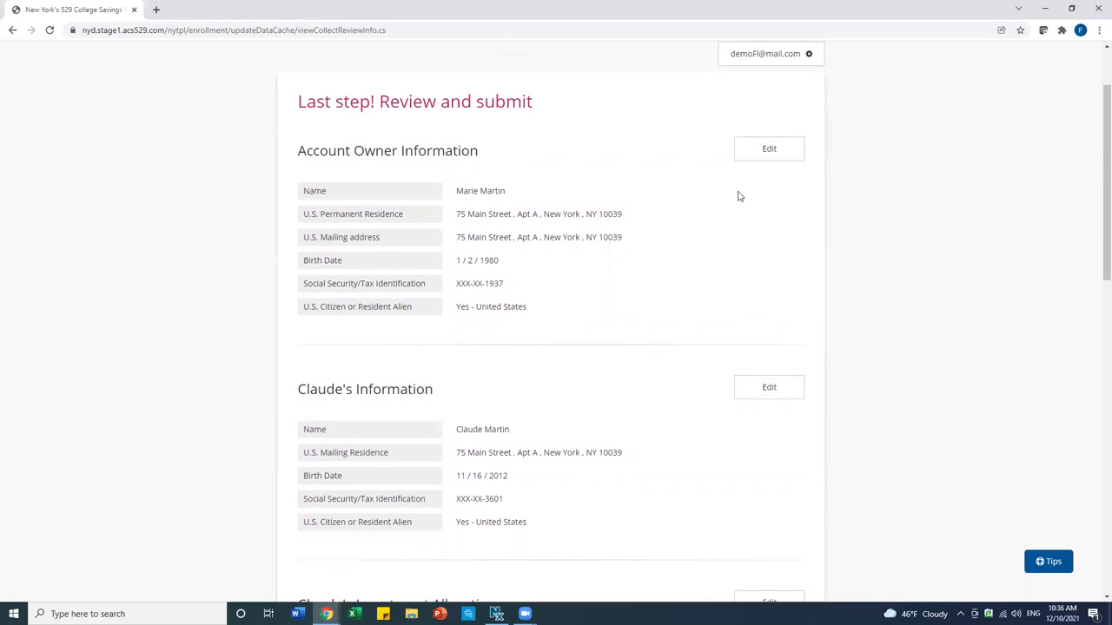
scroll(737, 224, "down", 2)
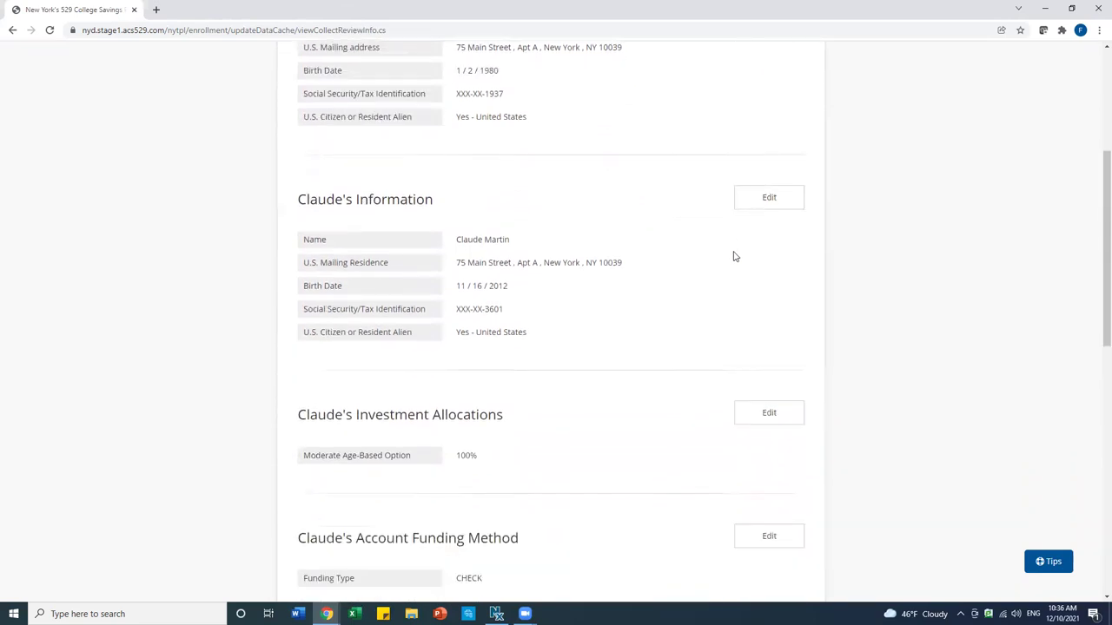
scroll(727, 268, "down", 3)
scroll(727, 266, "down", 4)
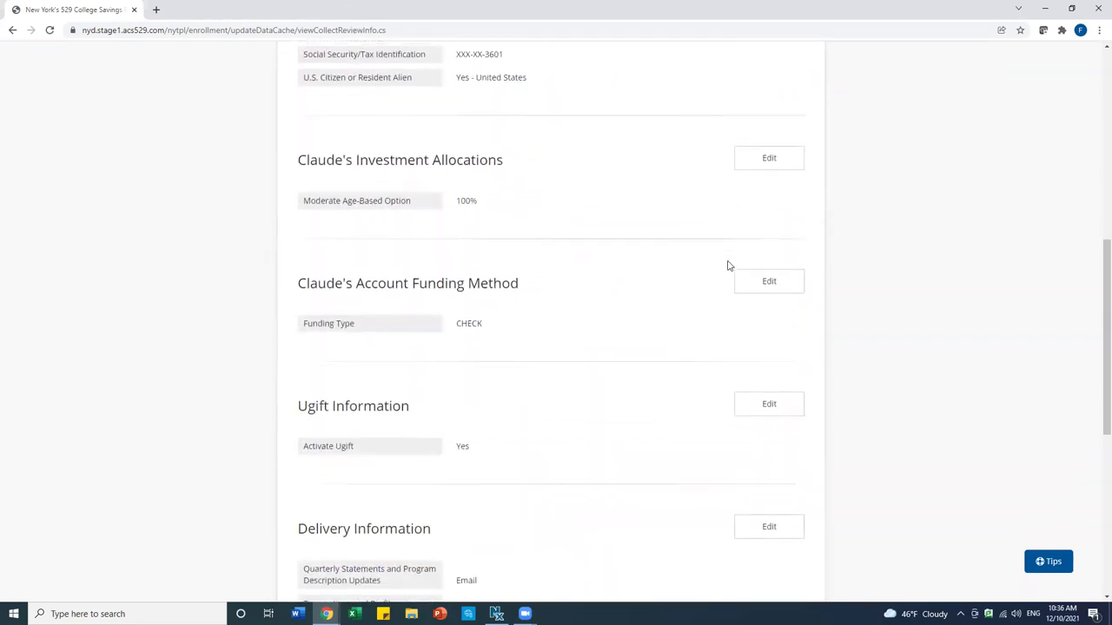
scroll(728, 265, "down", 2)
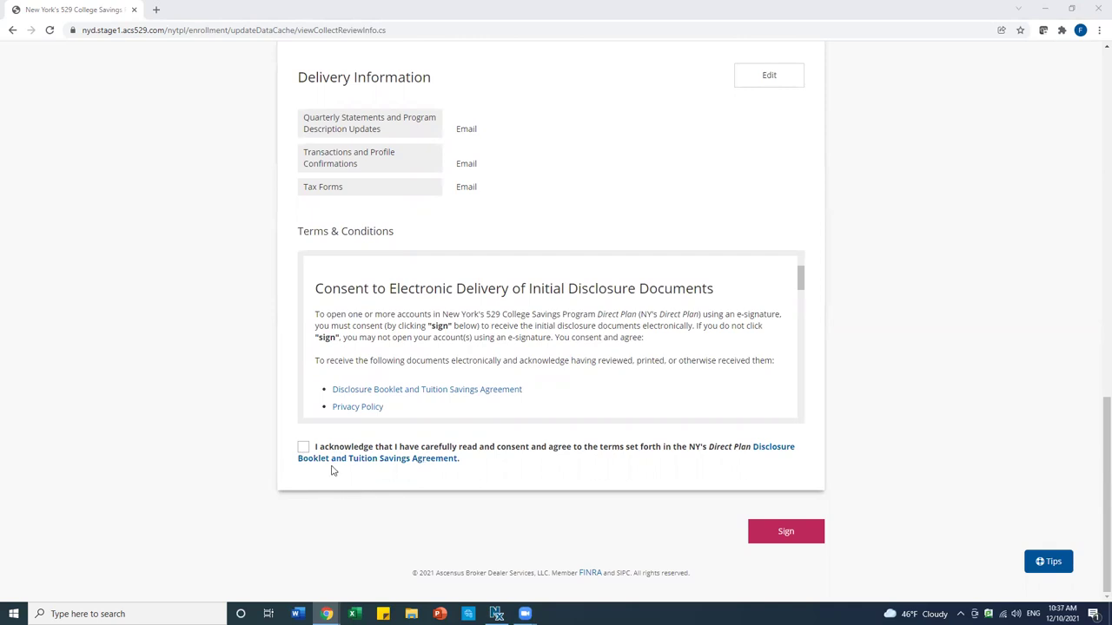
Acknowledge the disclosure booklet terms and sign the enrollment
left_click(303, 448)
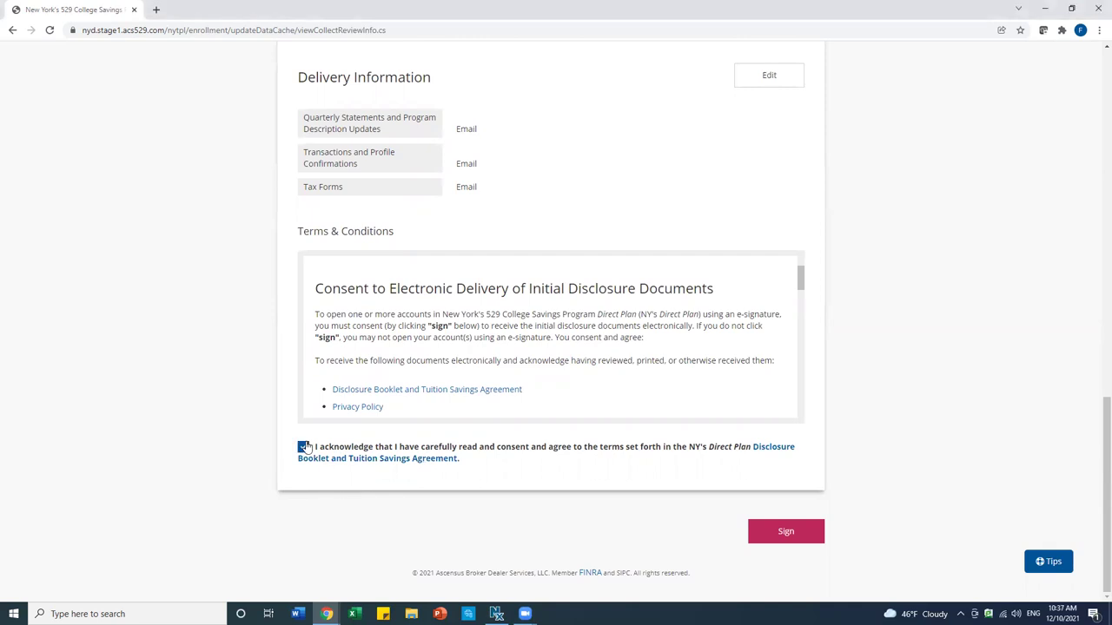
left_click(784, 534)
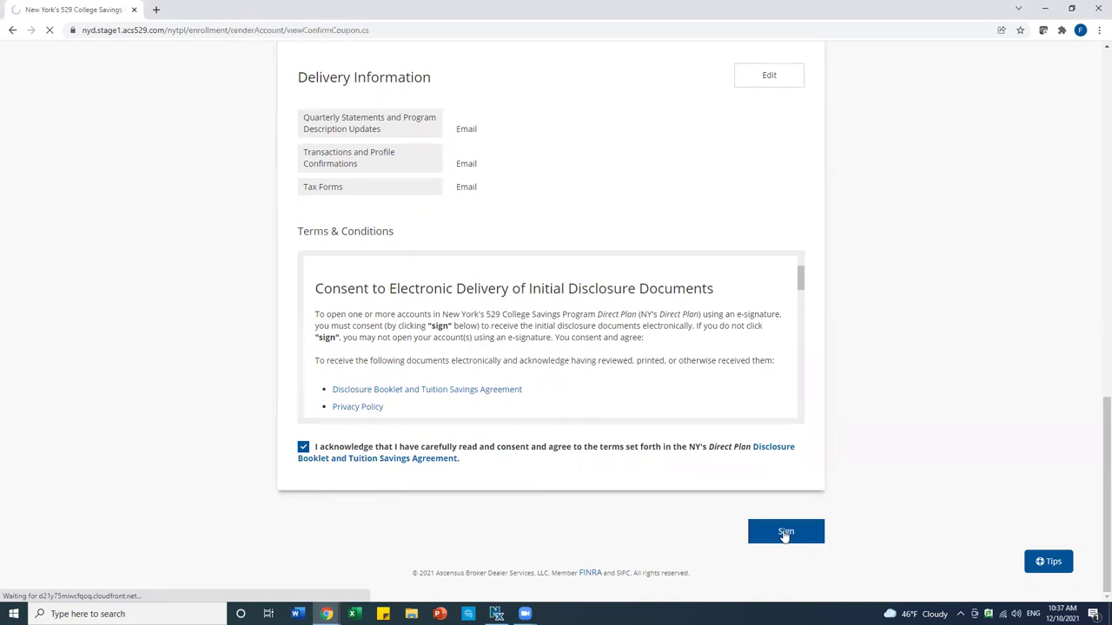
scroll(705, 320, "down", 1)
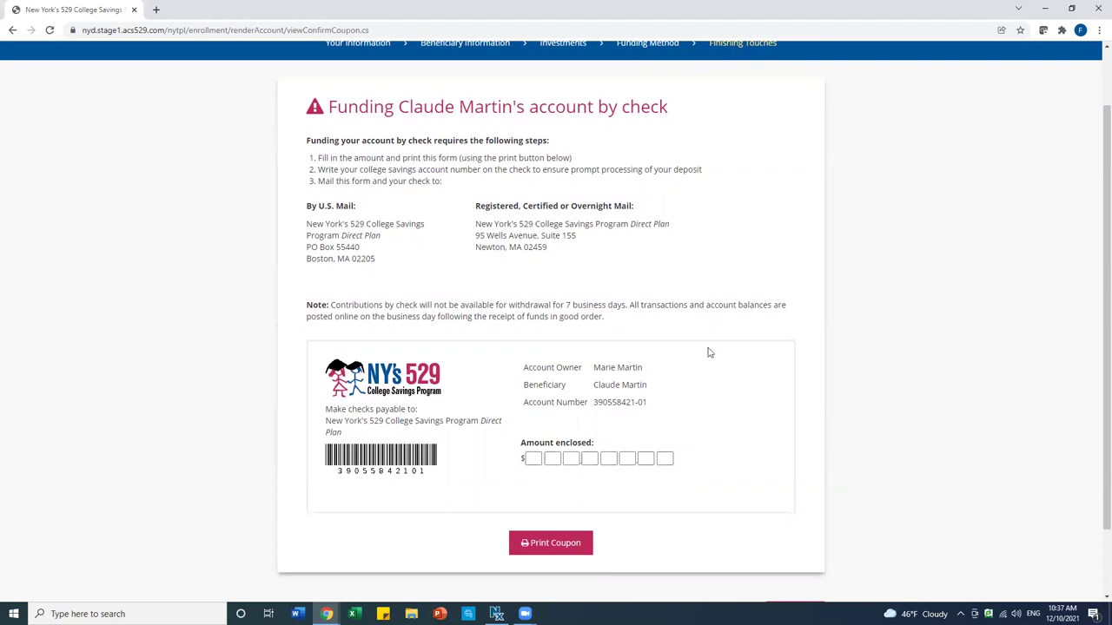
Move past the check-funding coupon page to the NYC Kids Rise authorization
scroll(708, 351, "down", 1)
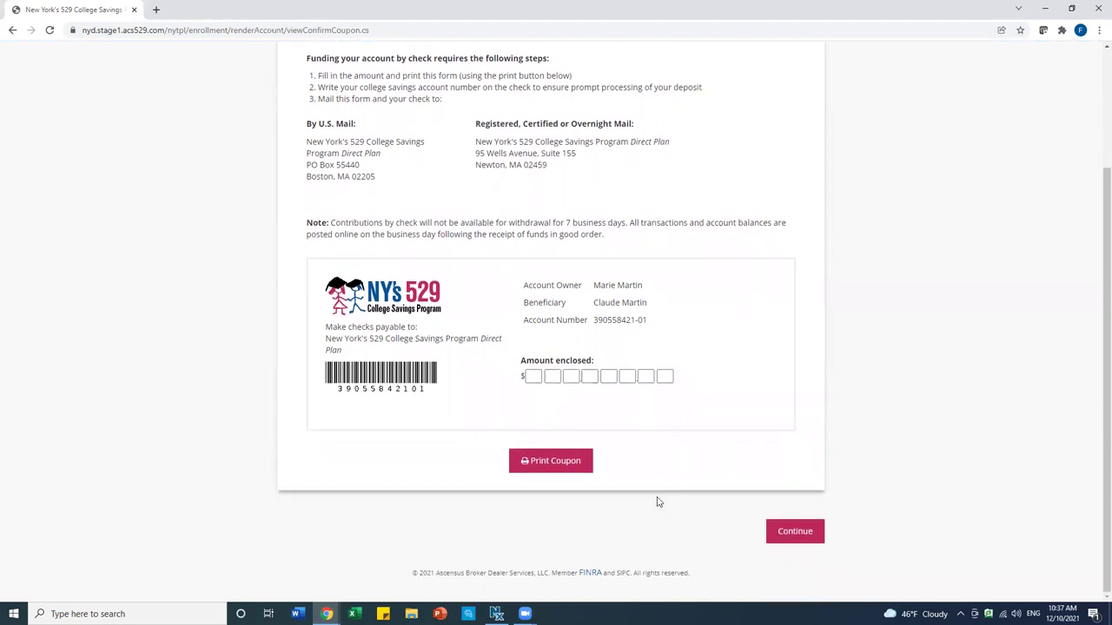
left_click(799, 532)
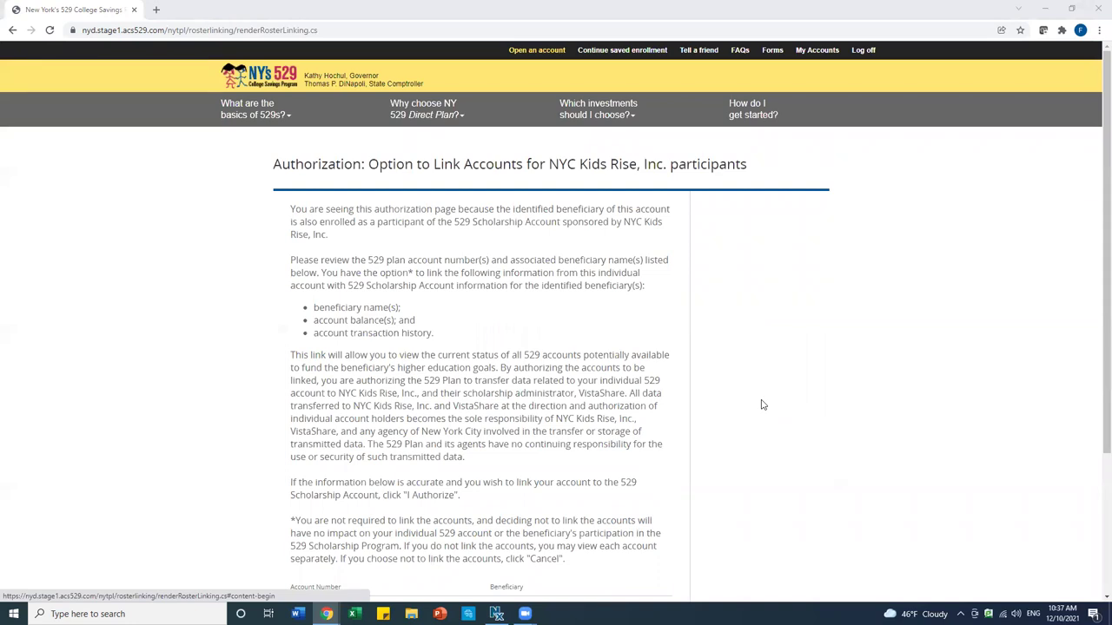
Authorize linking the new 529 account to NYC Kids Rise
scroll(689, 373, "down", 2)
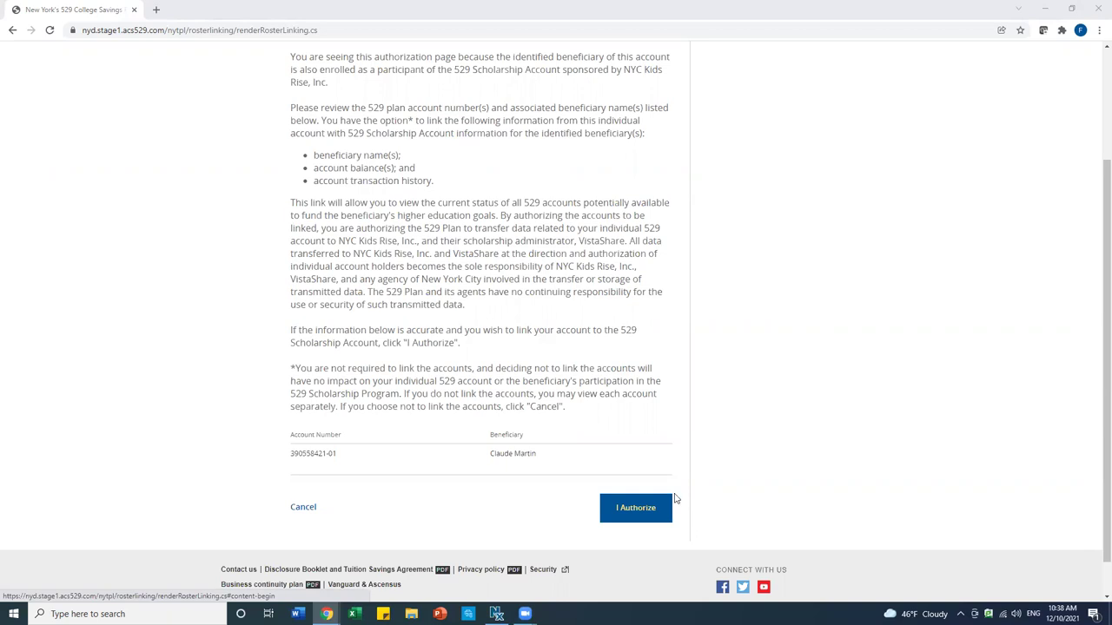
left_click(645, 510)
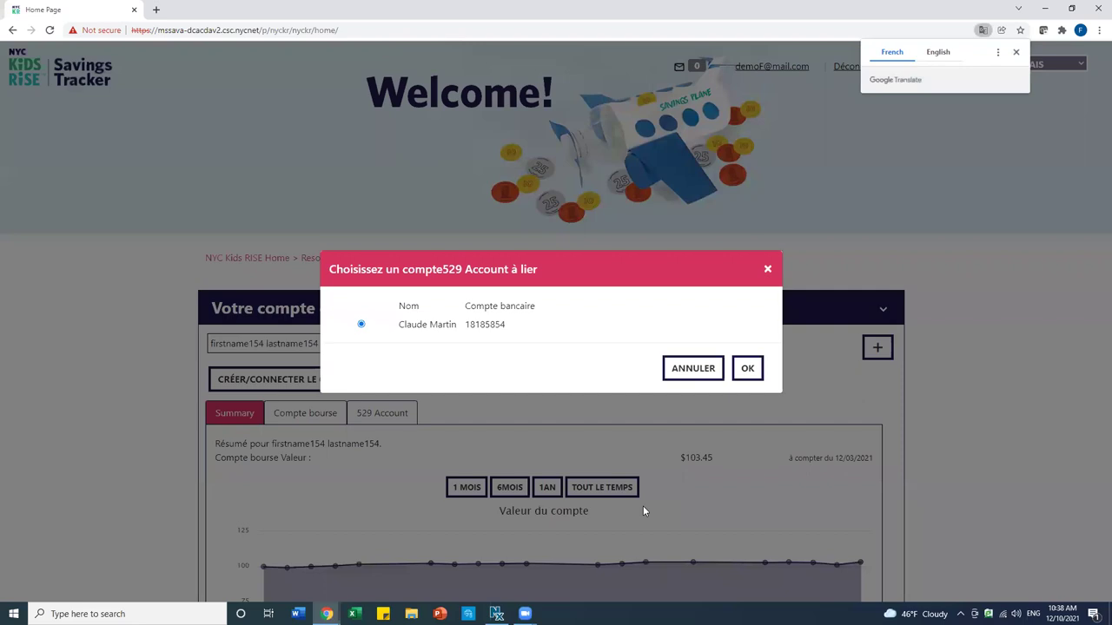
Confirm the listed 529 account in the linking dialog so the Savings Tracker shows a 529 Account tab
left_click(747, 369)
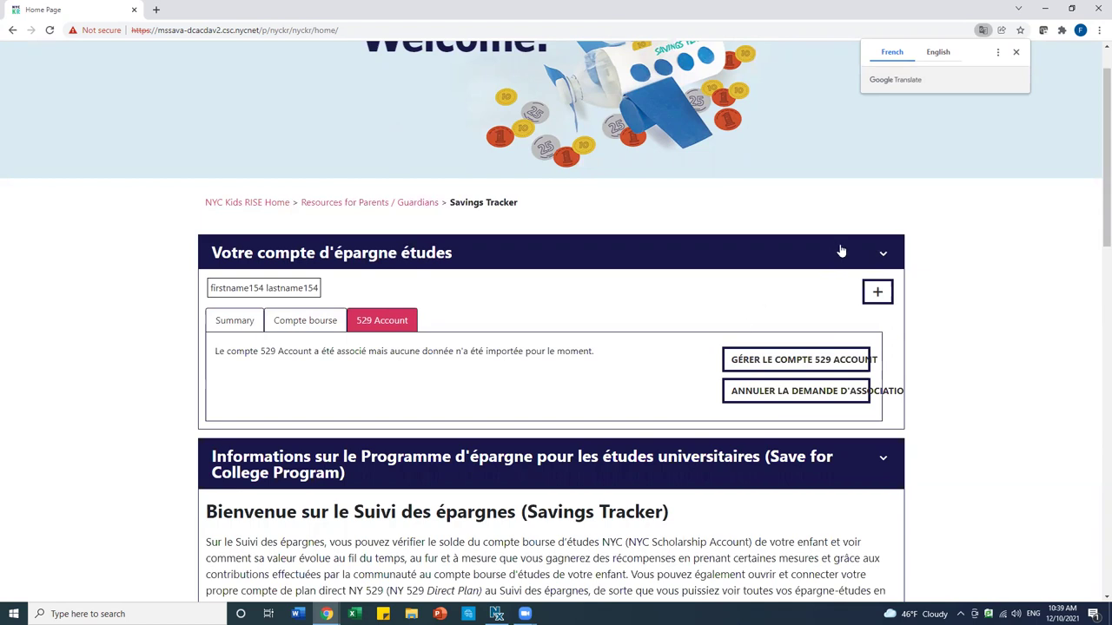
scroll(800, 206, "up", 1)
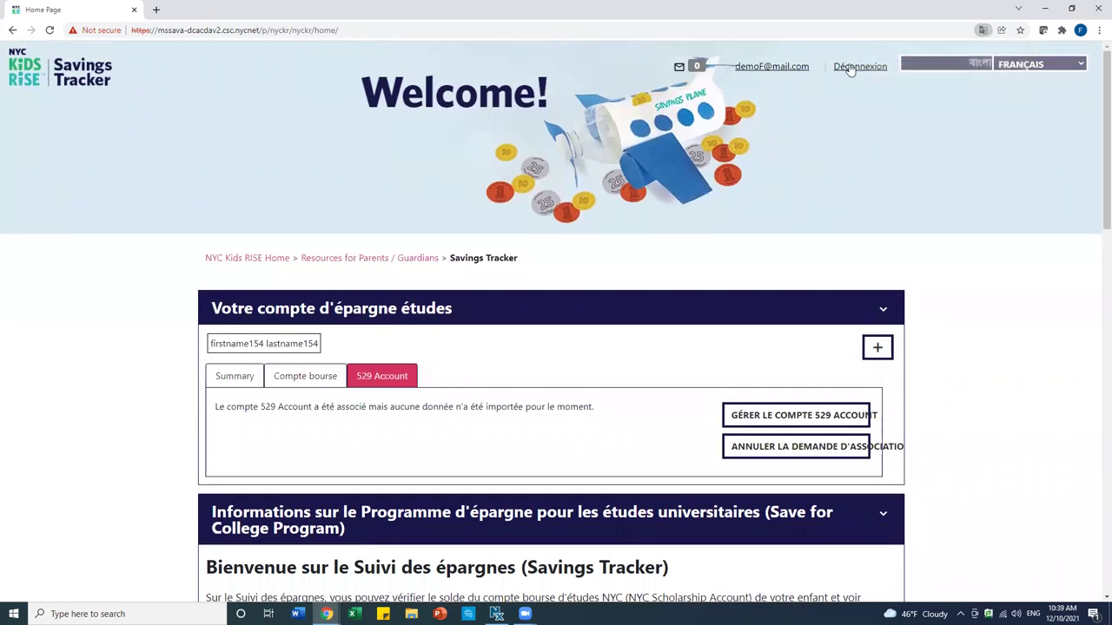